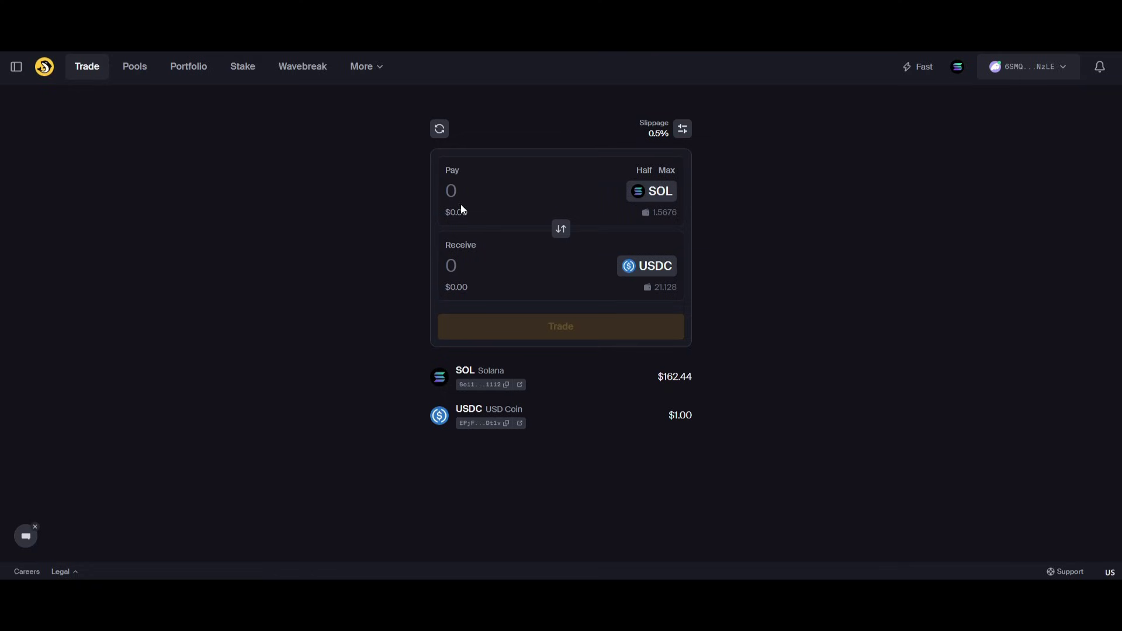
Quote 1 SOL for USDC and expand the fee and route breakdown, noting the $0.06 base fee.
click(496, 197)
text(1)
click(753, 287)
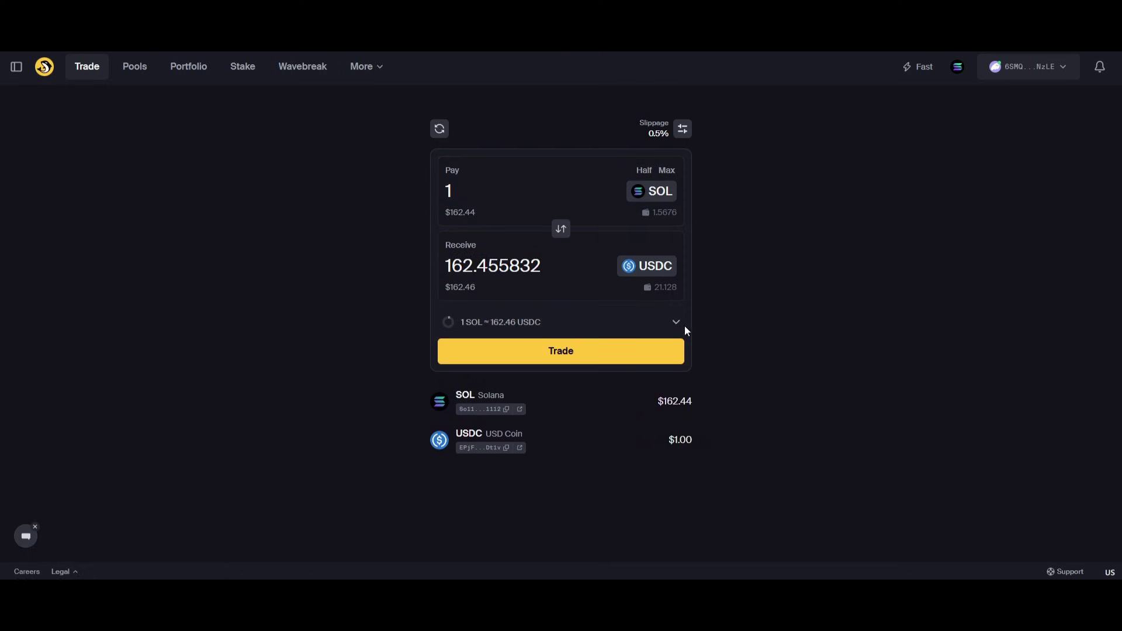
click(673, 324)
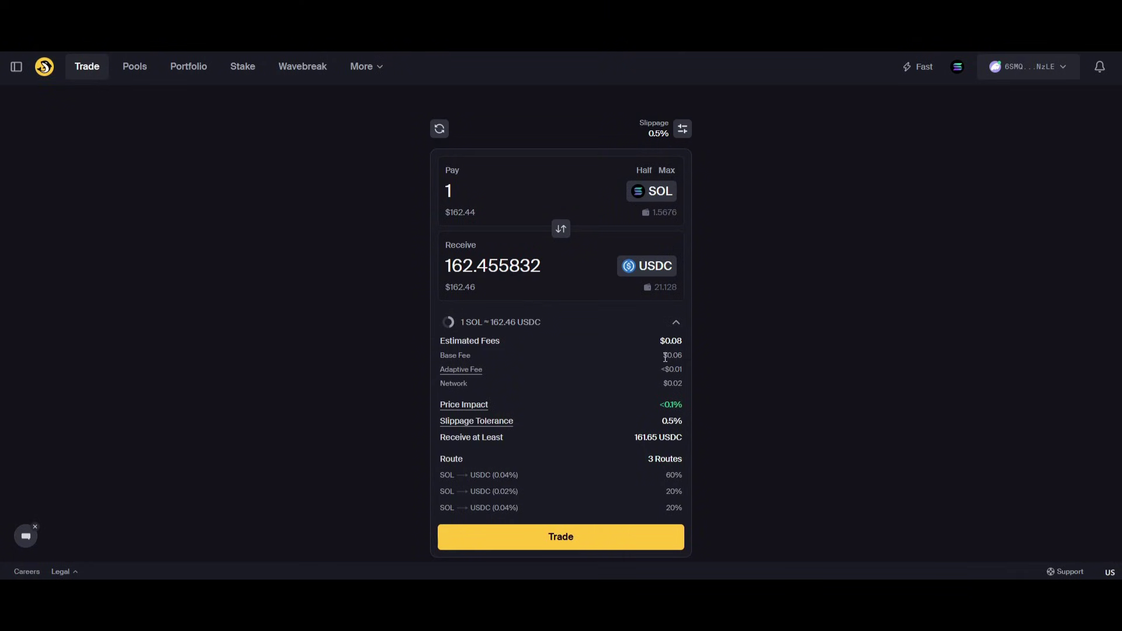
drag(665, 356, 686, 360)
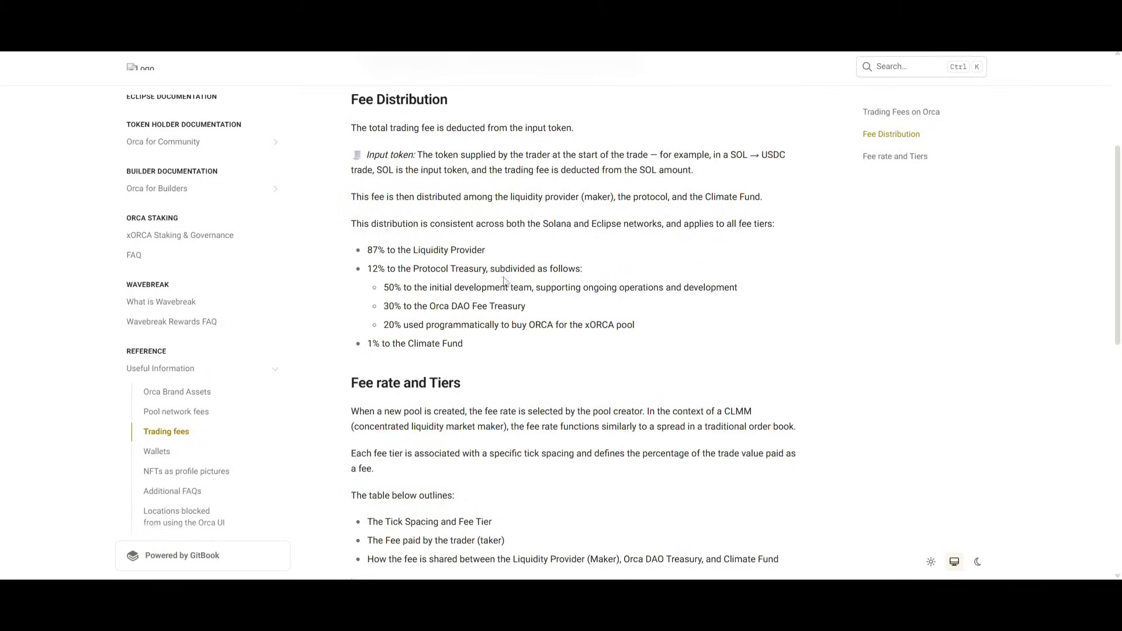
Highlight the Fee Distribution line giving 87% to the Liquidity Provider.
drag(358, 252, 497, 253)
click(496, 253)
Note the Climate Fund share, then return to the refreshed 1 SOL → USDC swap quote.
drag(394, 345, 496, 346)
click(501, 347)
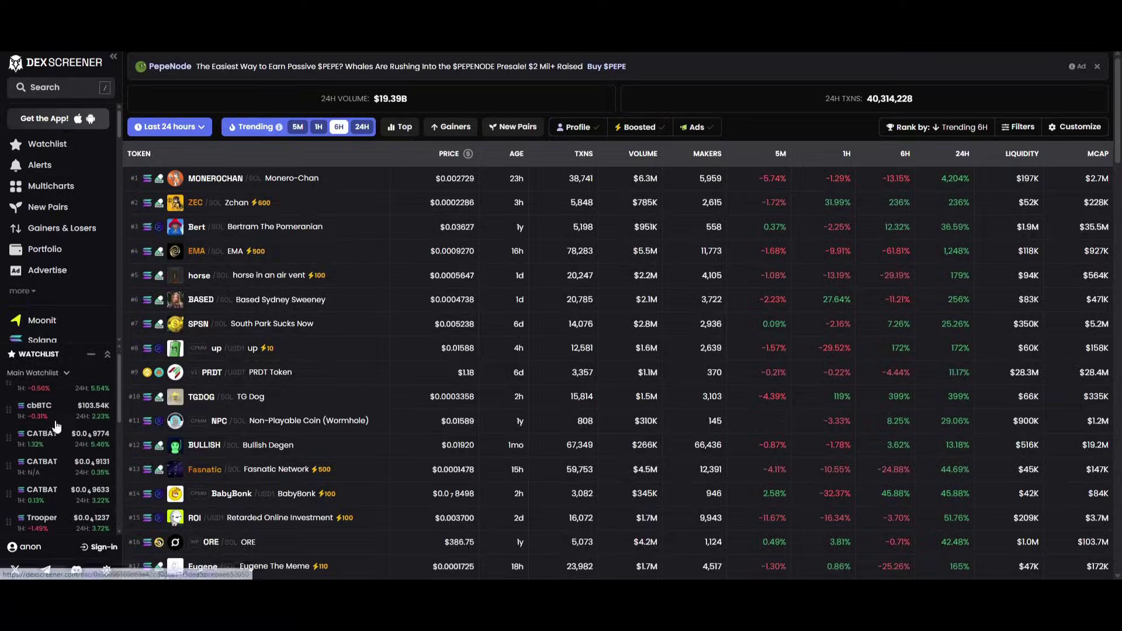
scroll(57, 426, up, 1)
click(47, 395)
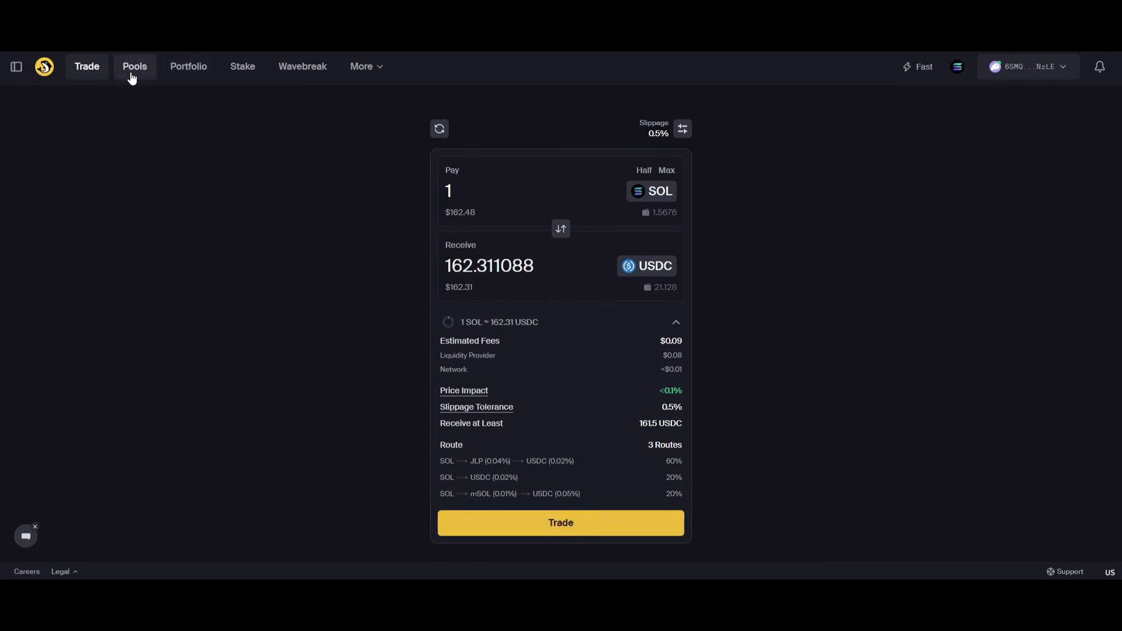
Open the SOL/USDC 0.04% pool, set the position range to Full, and rescale the chart.
click(132, 76)
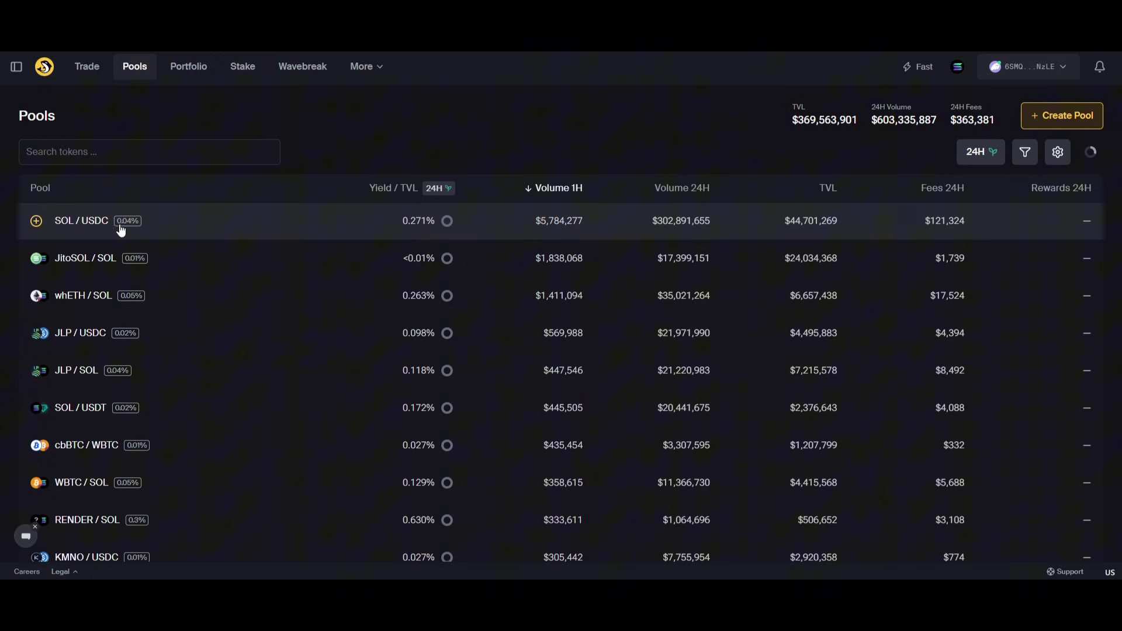
click(185, 228)
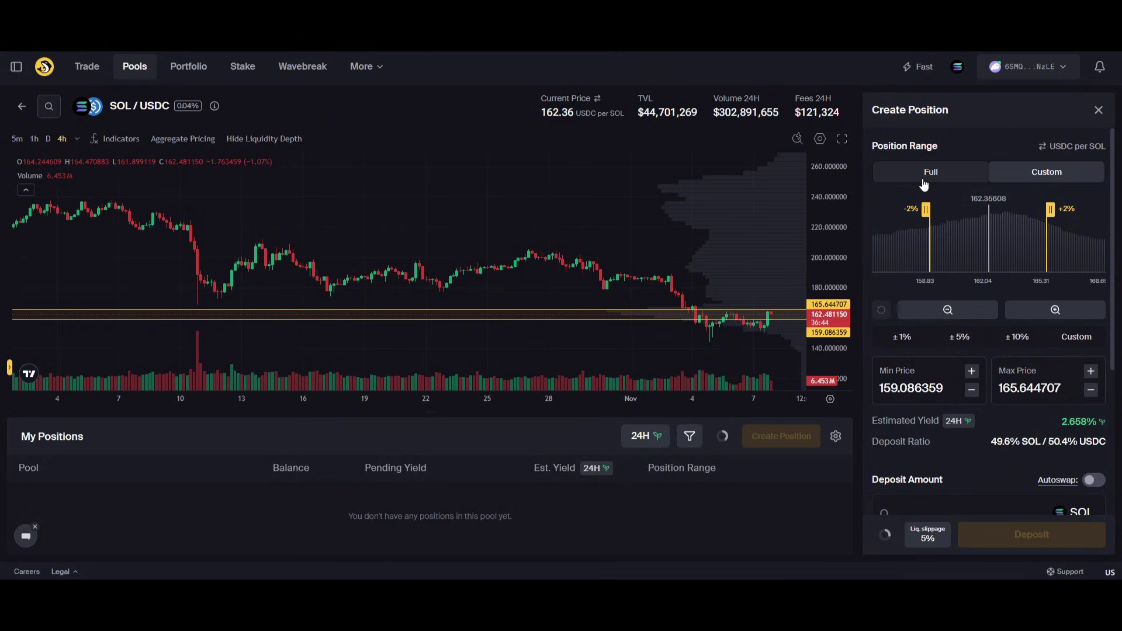
click(942, 174)
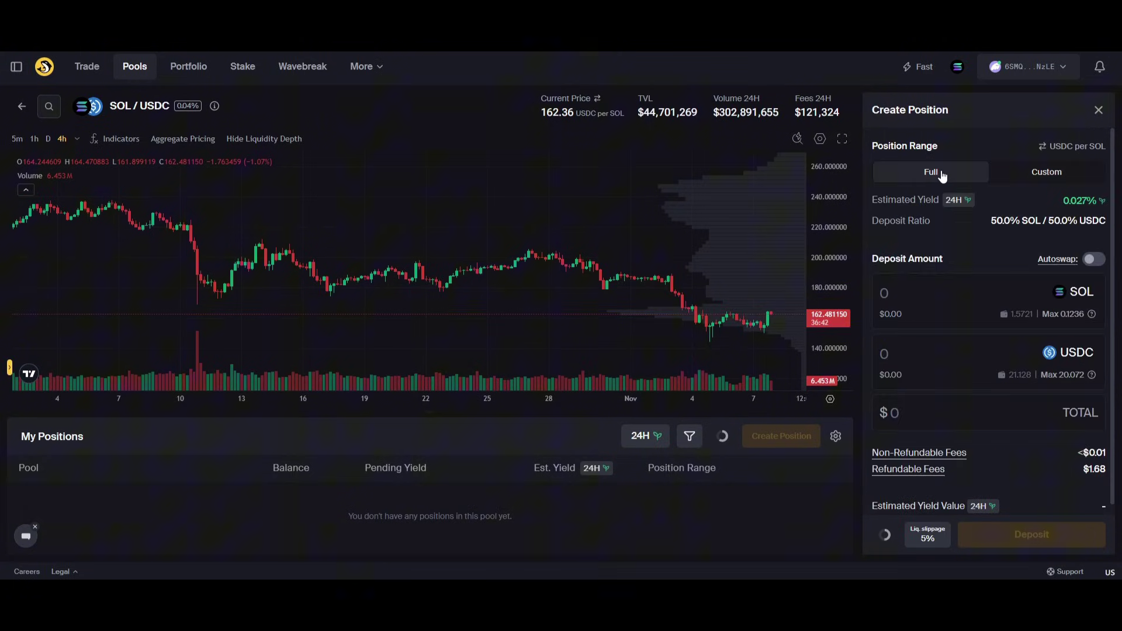
scroll(801, 262, down, 5)
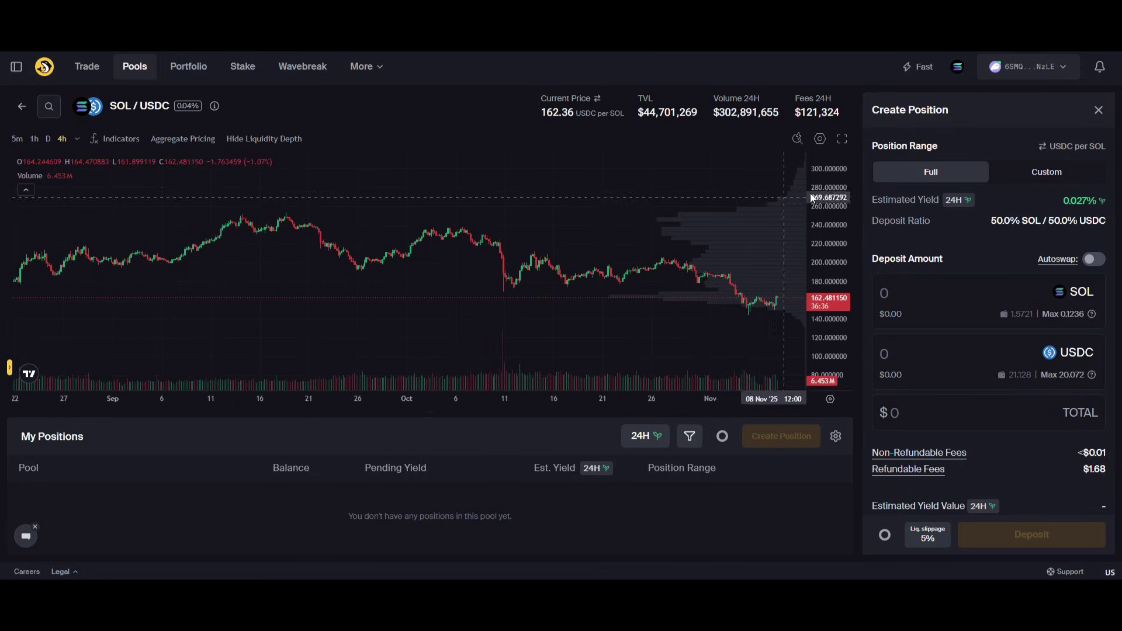
drag(828, 345, 864, 441)
drag(835, 350, 835, 281)
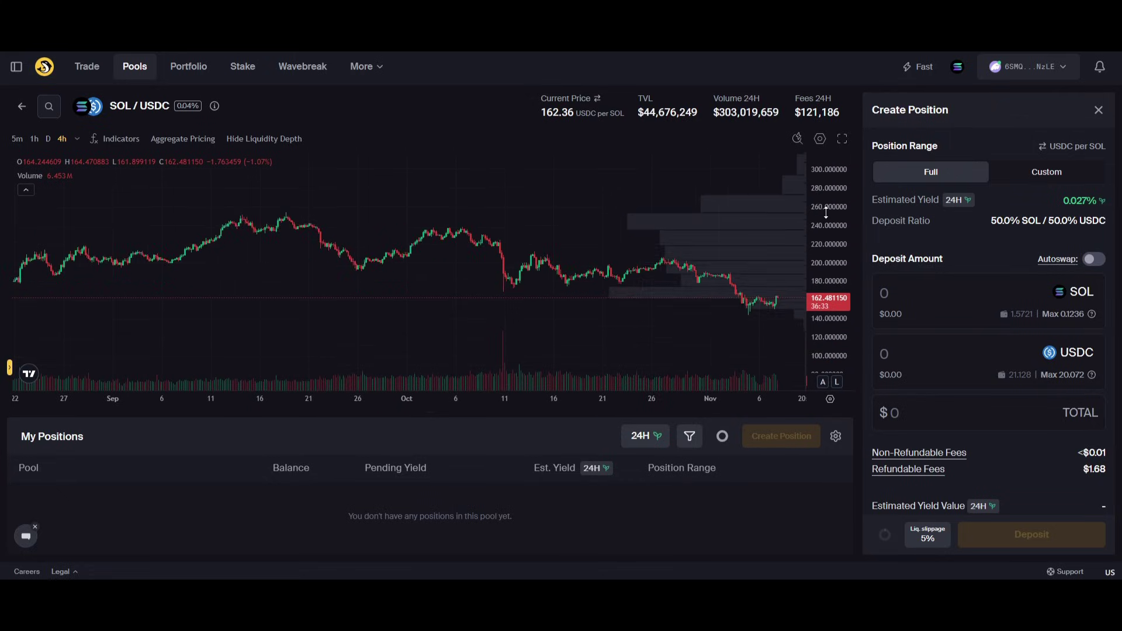
Enter a 10 USDC deposit and check the 0.027% estimated yield.
click(942, 360)
text(10)
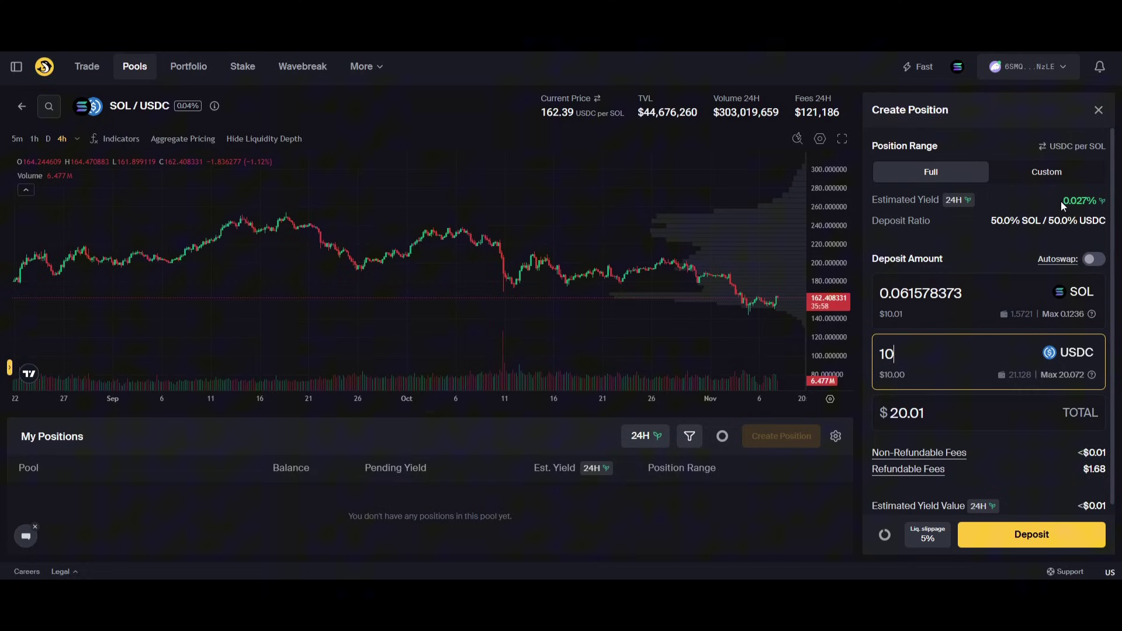
drag(1060, 201, 1097, 201)
click(1021, 218)
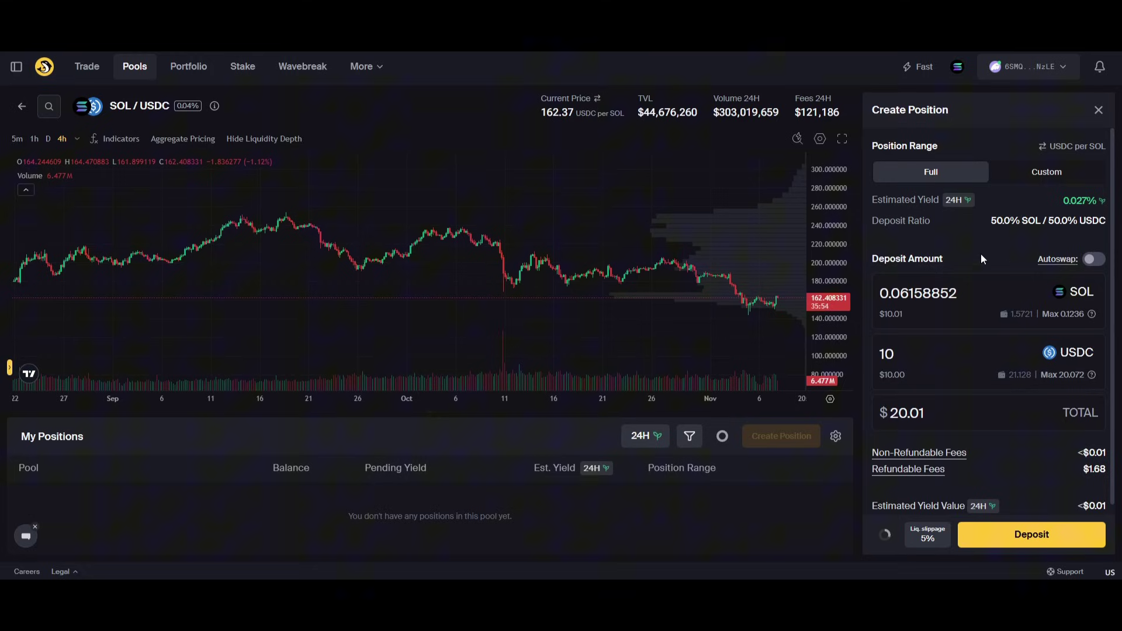
scroll(994, 291, down, 1)
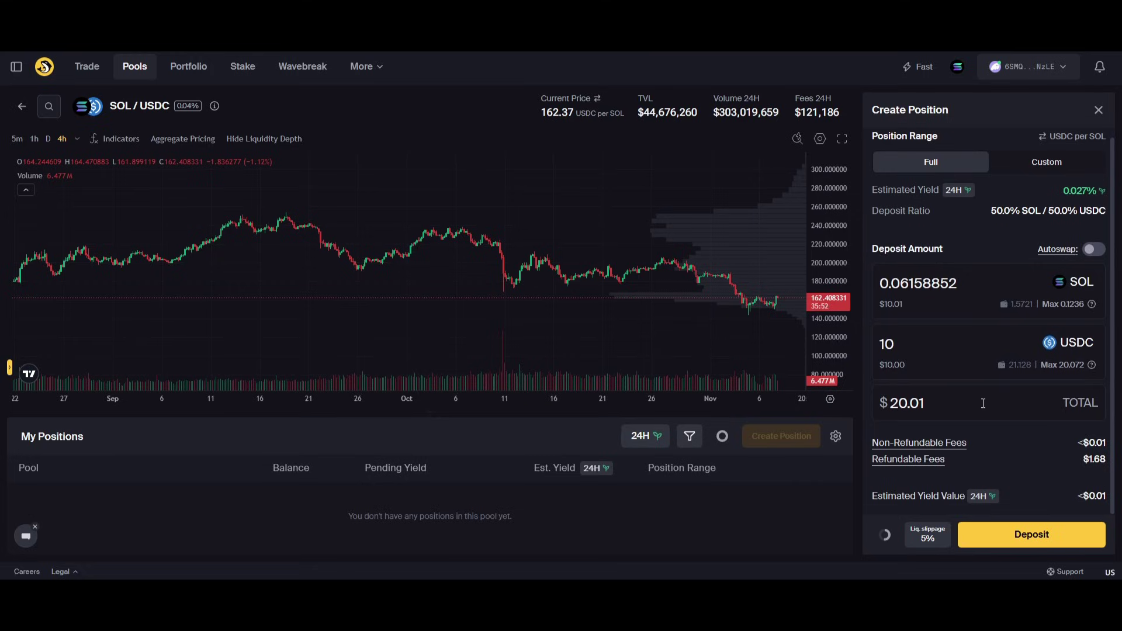
Try a 10000 USDC deposit to compare the yield, then revert to 10 USDC.
click(932, 351)
text(000)
scroll(1004, 374, down, 1)
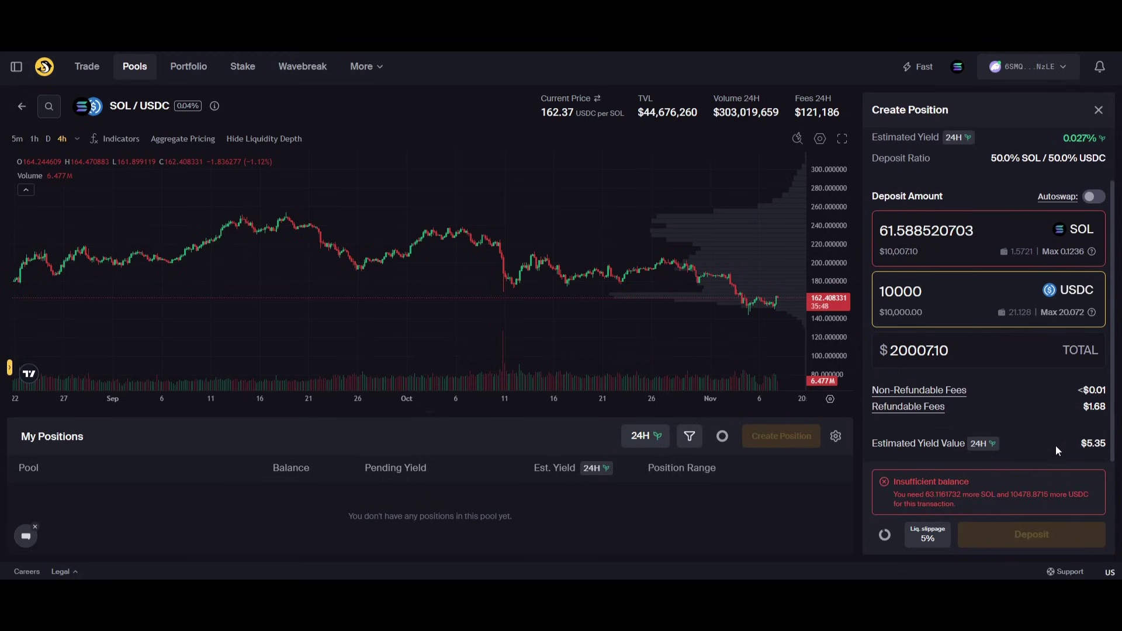
drag(1079, 443, 1105, 438)
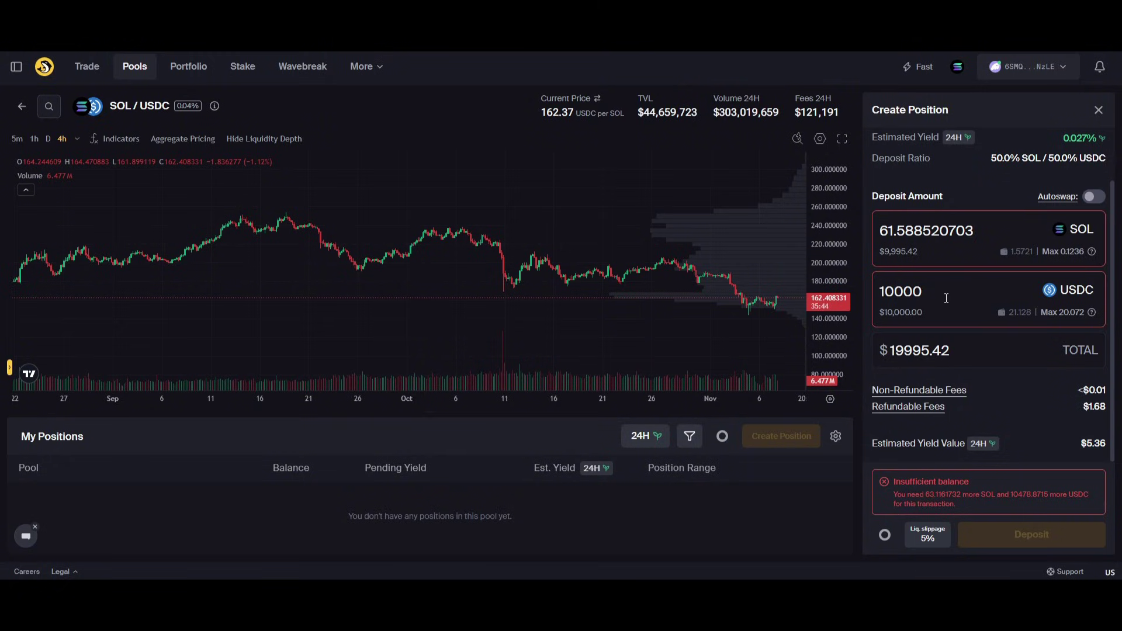
scroll(1069, 351, up, 1)
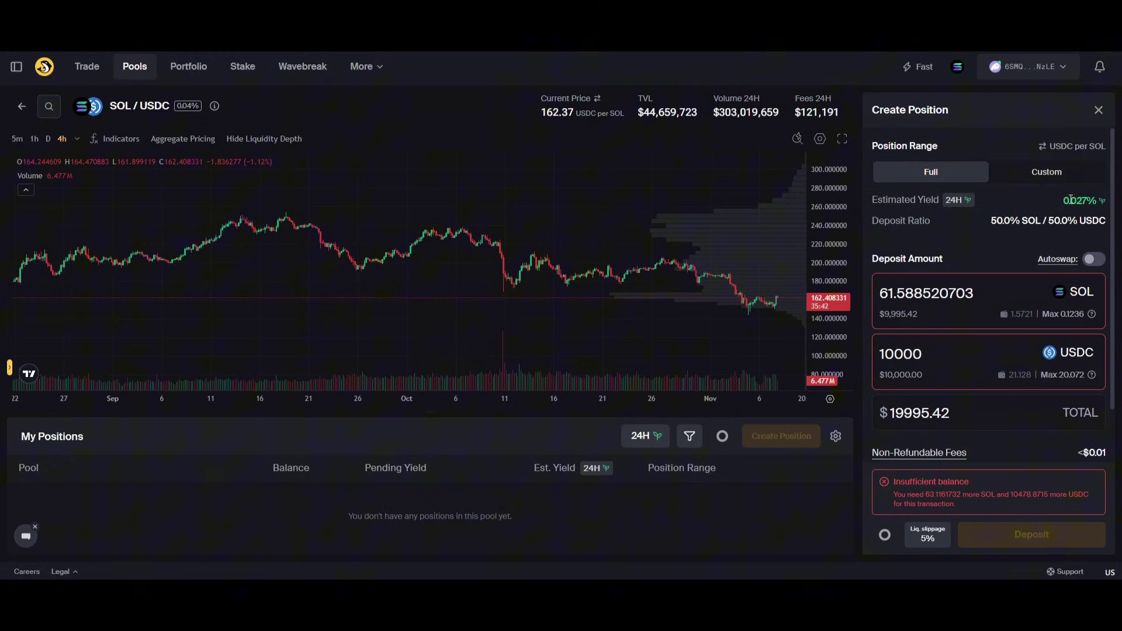
drag(1087, 200, 1046, 212)
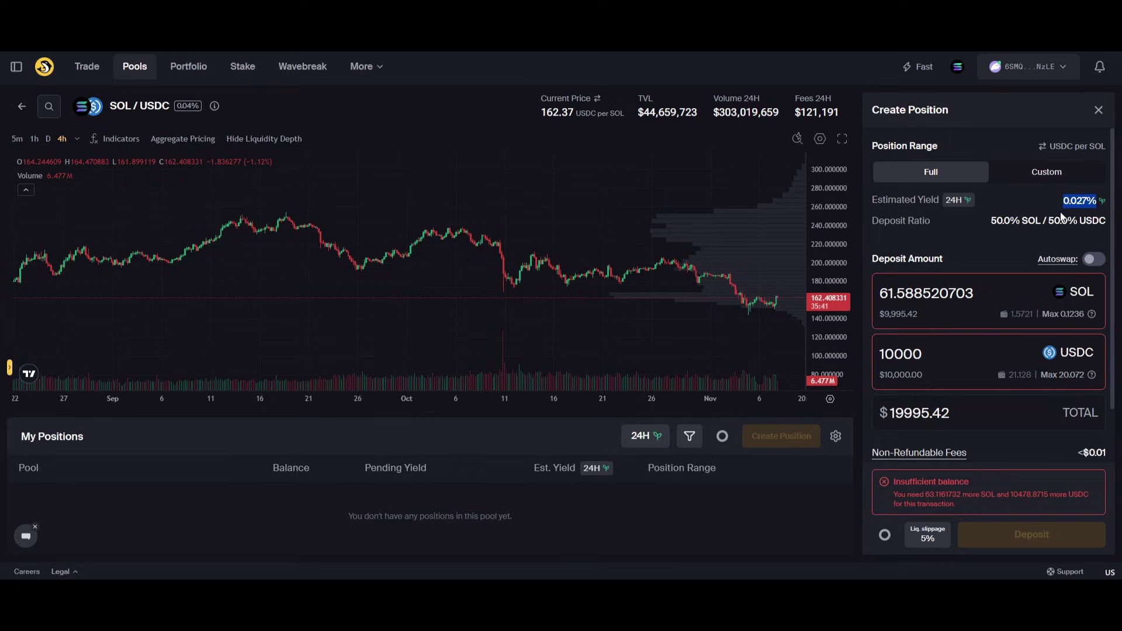
click(954, 359)
key(BackSpace)
key(BackSpace)
key(BackSpace)
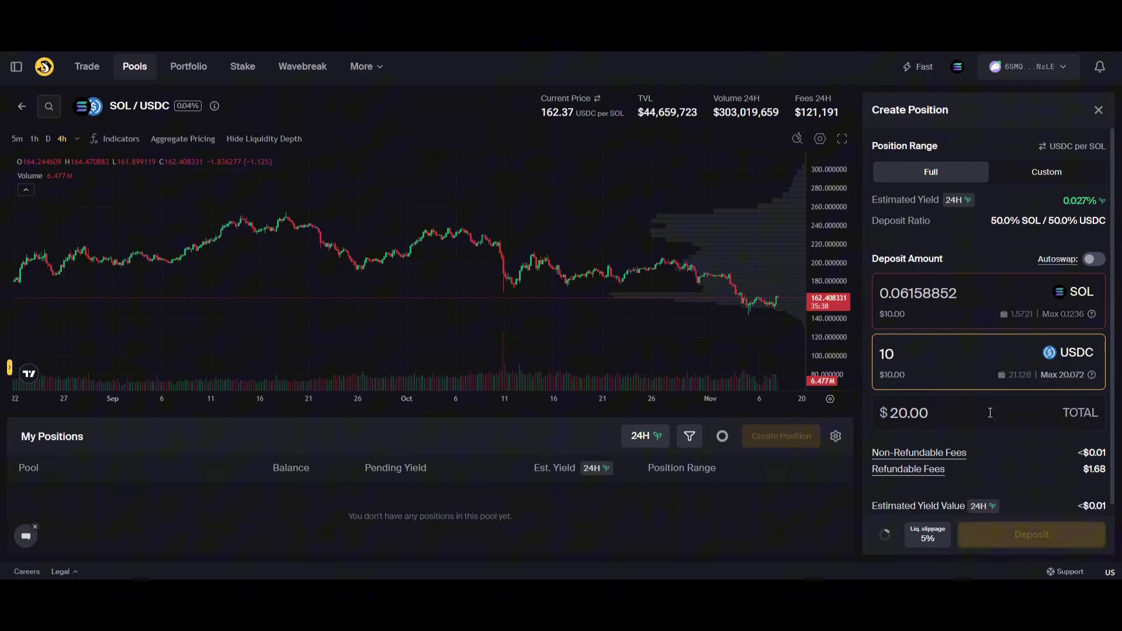
Deposit the full-range position, approve it in the wallet, and go to Portfolio.
click(1014, 536)
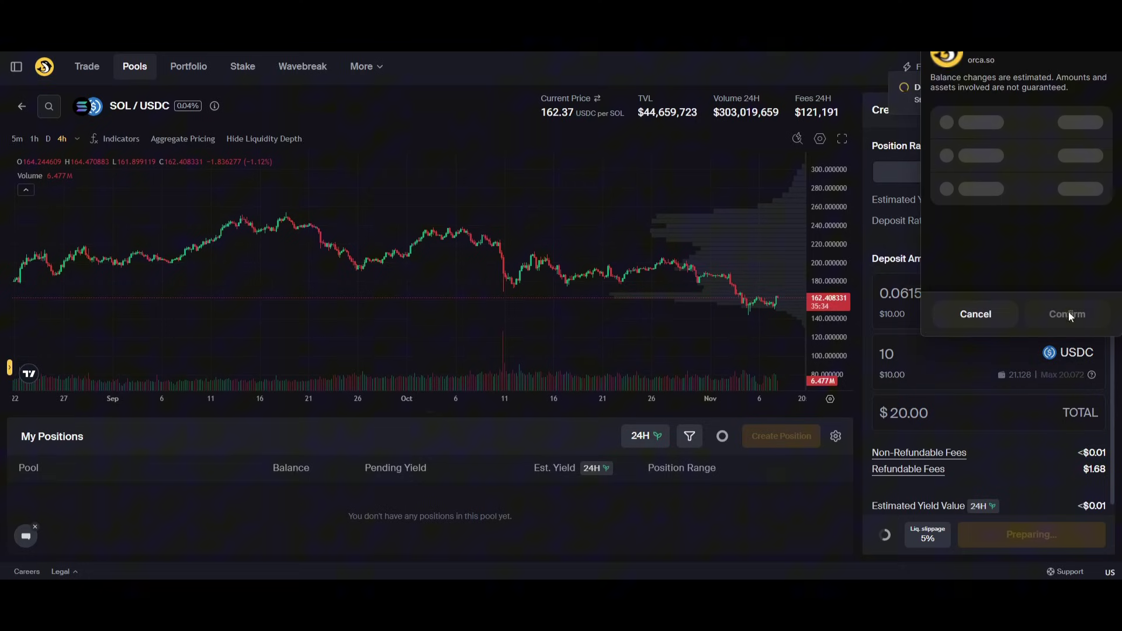
click(1072, 313)
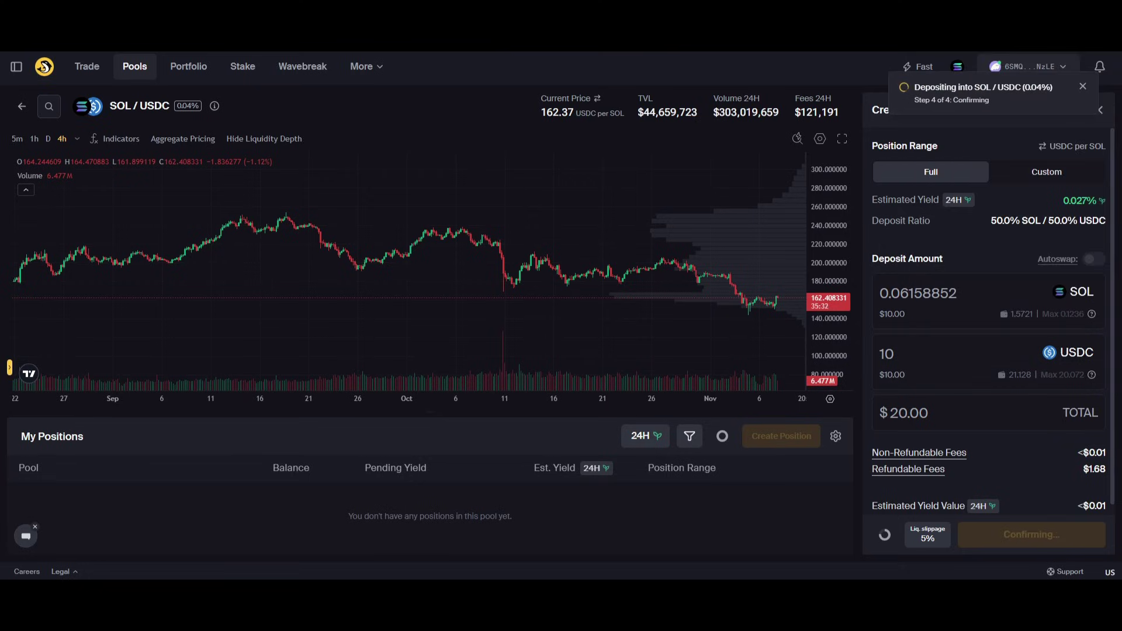
click(187, 68)
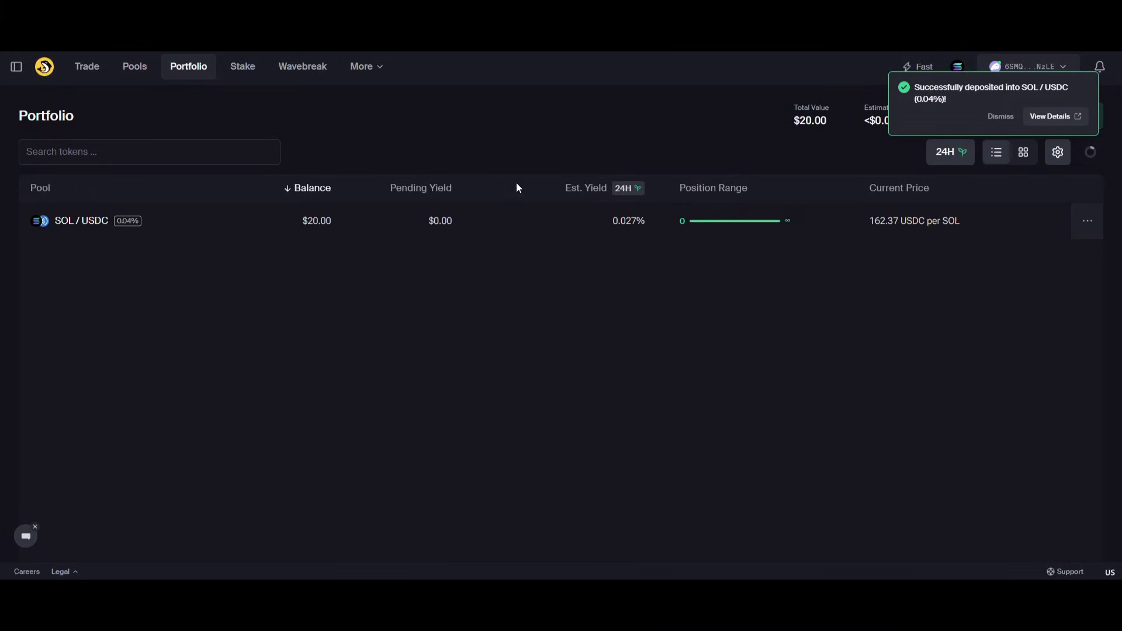
mouse_move(448, 224)
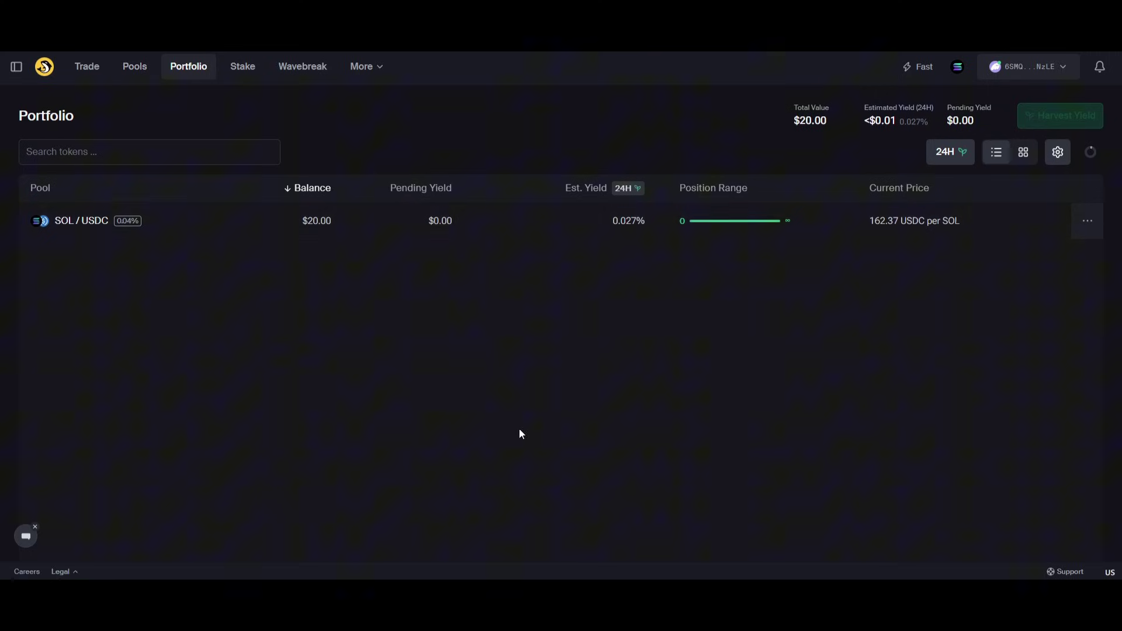
mouse_move(320, 222)
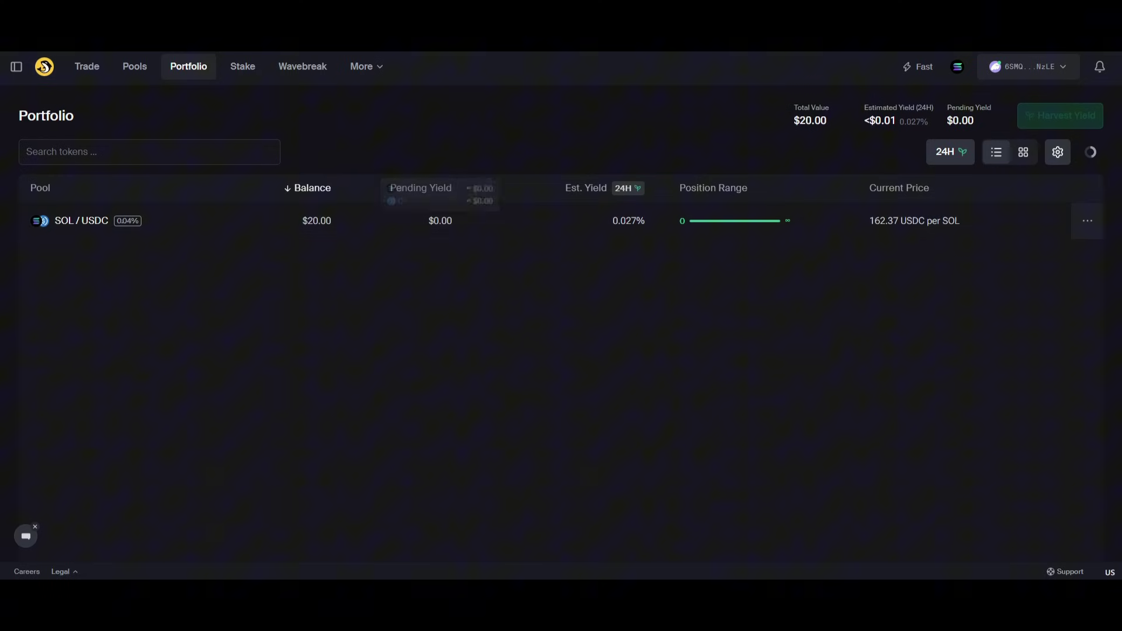
Draft a new SOL/USDC position with a Custom ±10% range, 146.152622 to 178.652288.
click(134, 67)
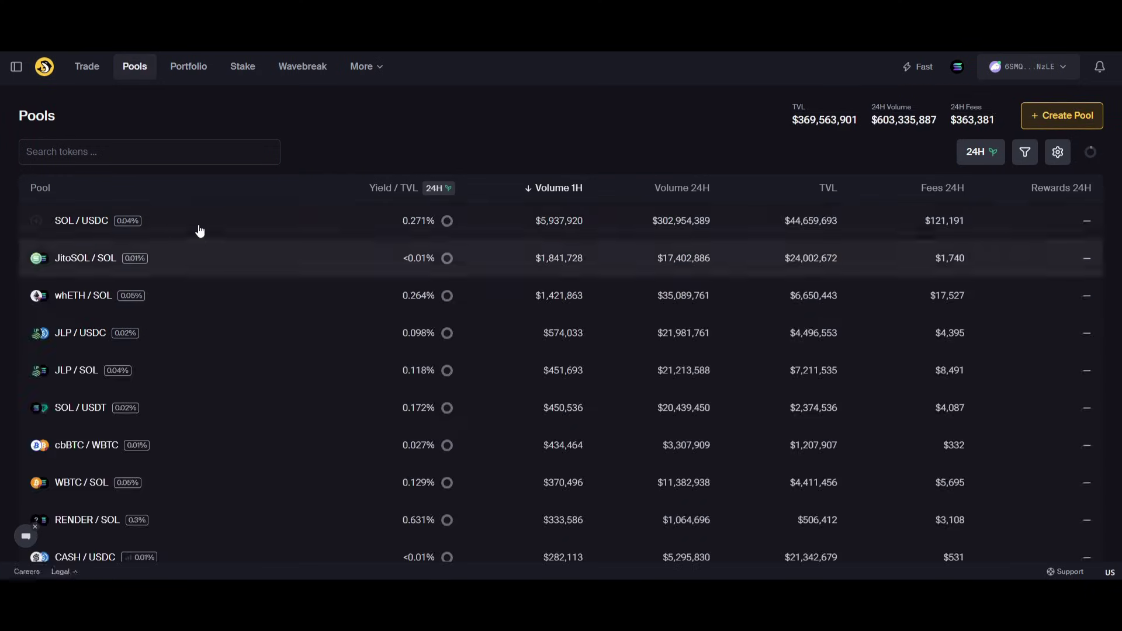
click(198, 227)
click(1034, 178)
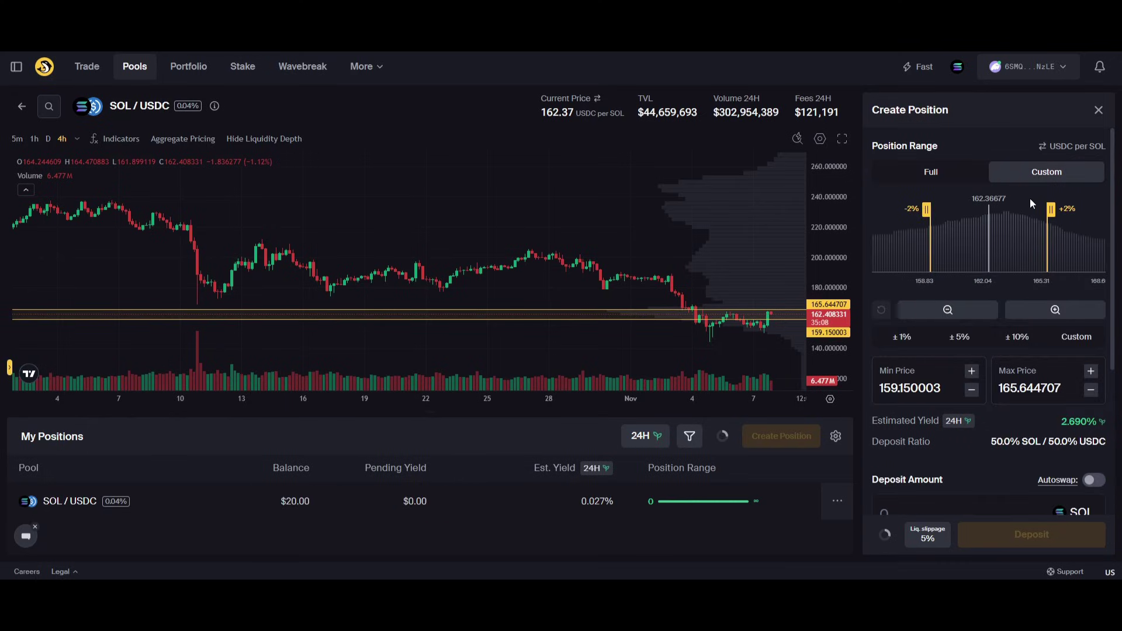
click(1017, 338)
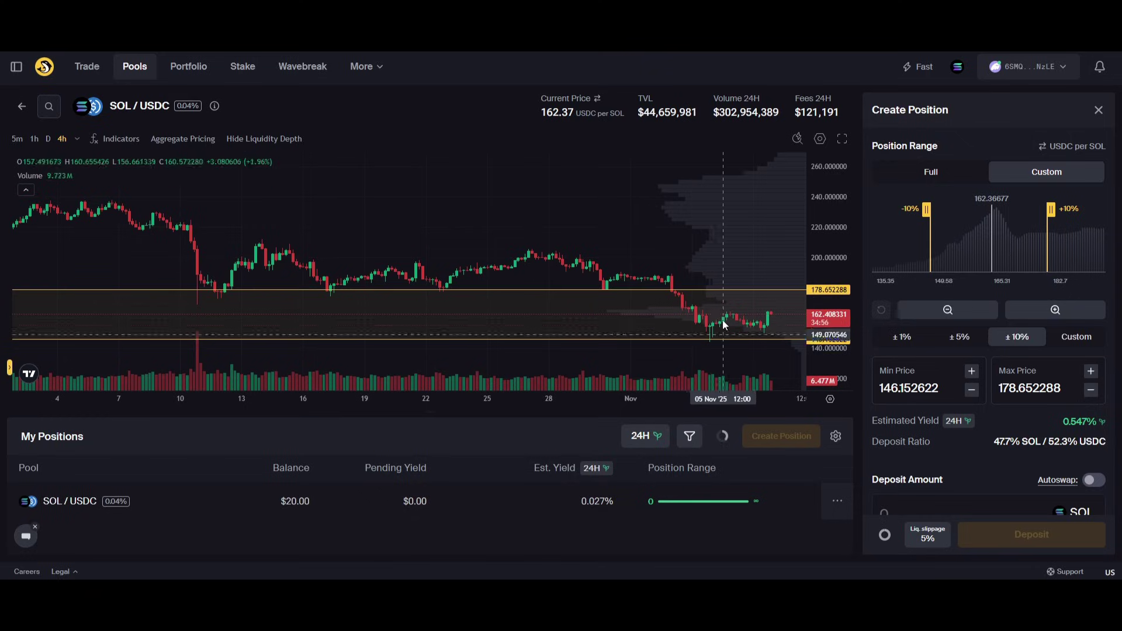
drag(730, 321, 586, 316)
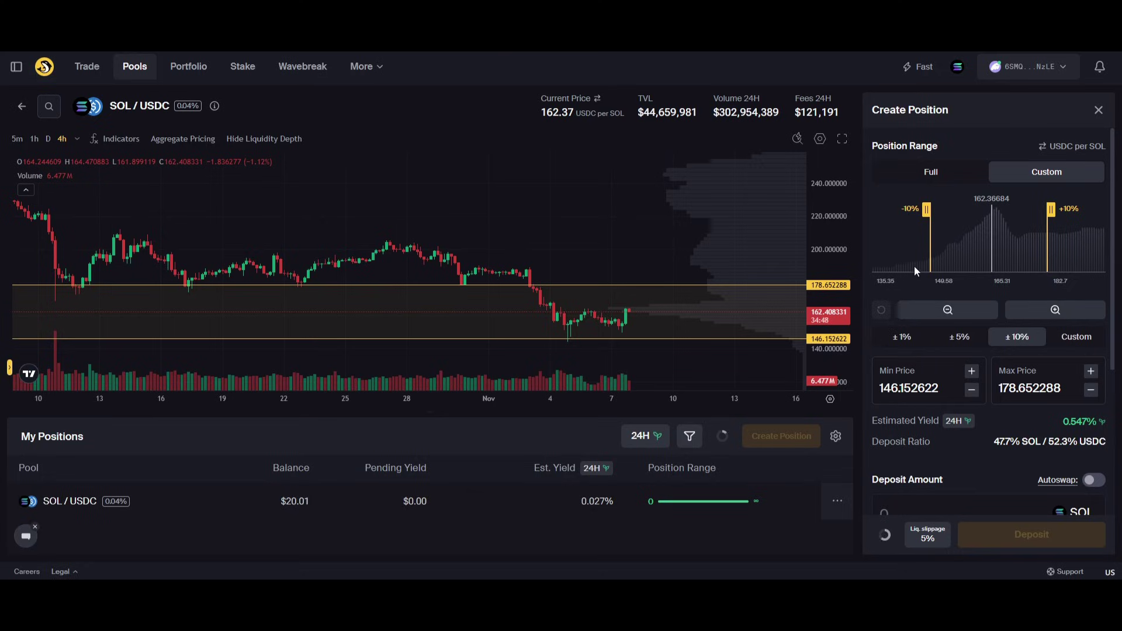
Enter 10 USDC as the deposit amount for the ranged position.
scroll(991, 389, down, 3)
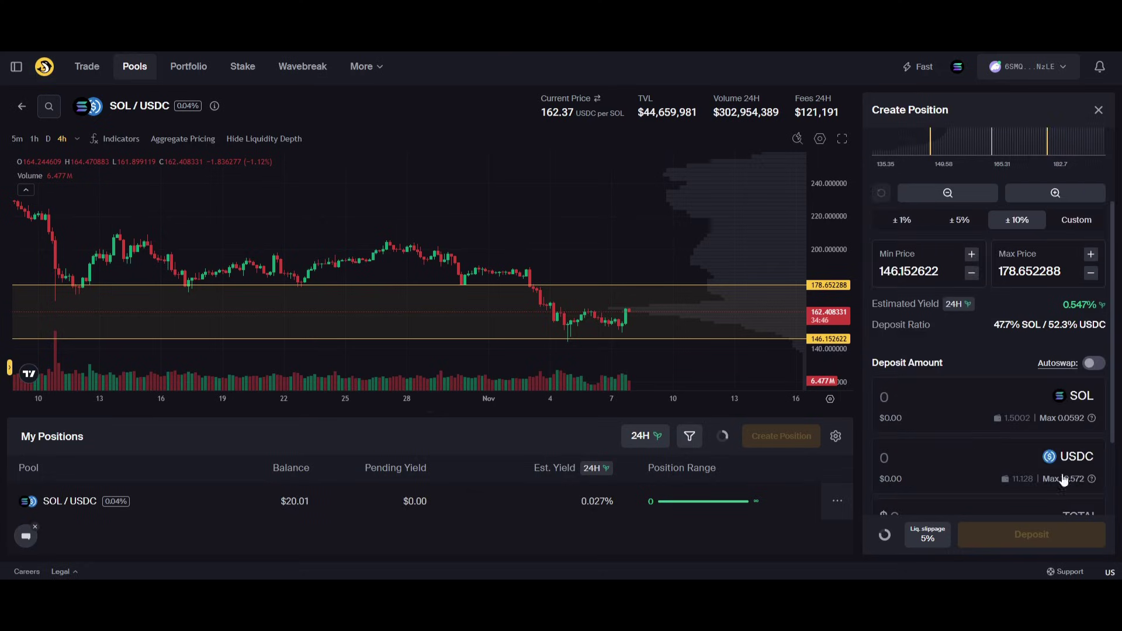
click(910, 453)
text(10)
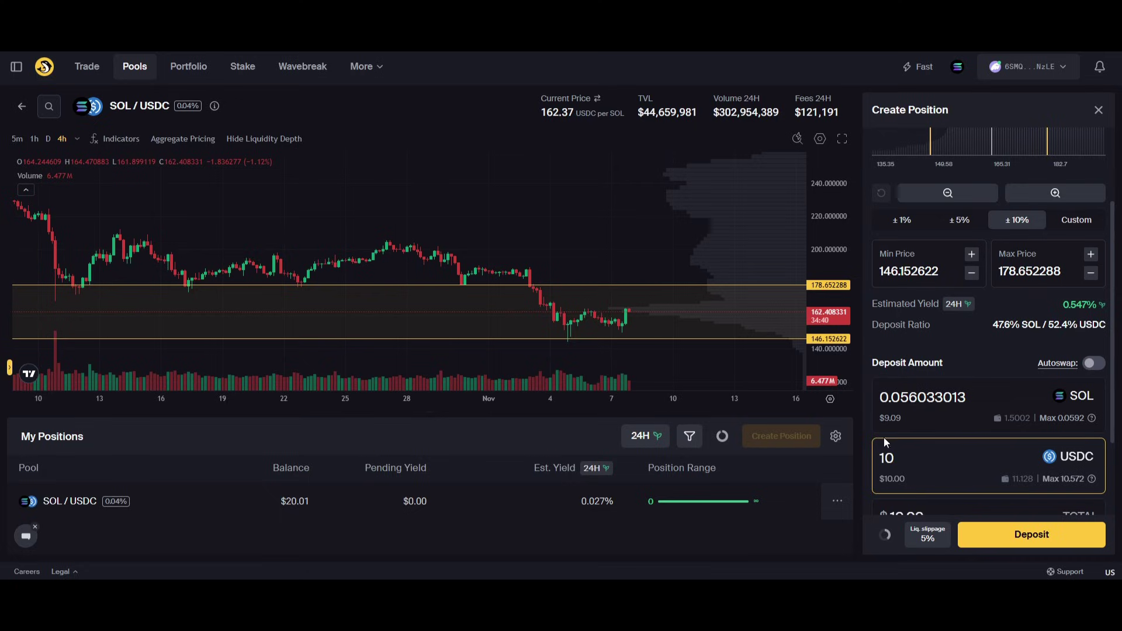
click(860, 366)
scroll(1077, 222, up, 2)
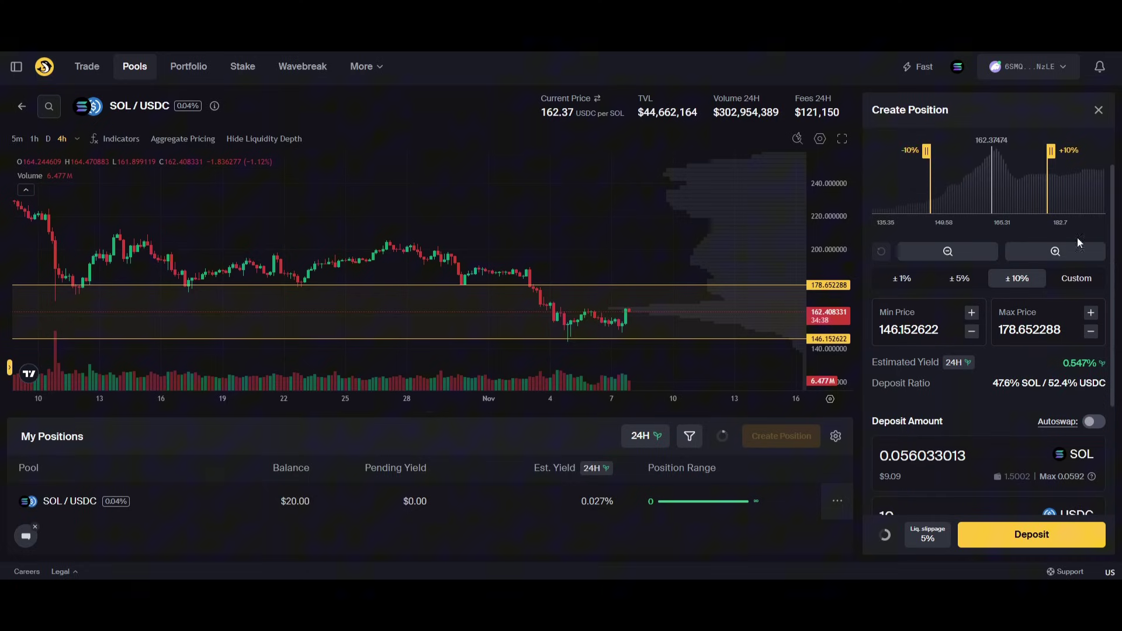
drag(1055, 150, 1058, 149)
scroll(962, 394, down, 4)
scroll(987, 351, up, 4)
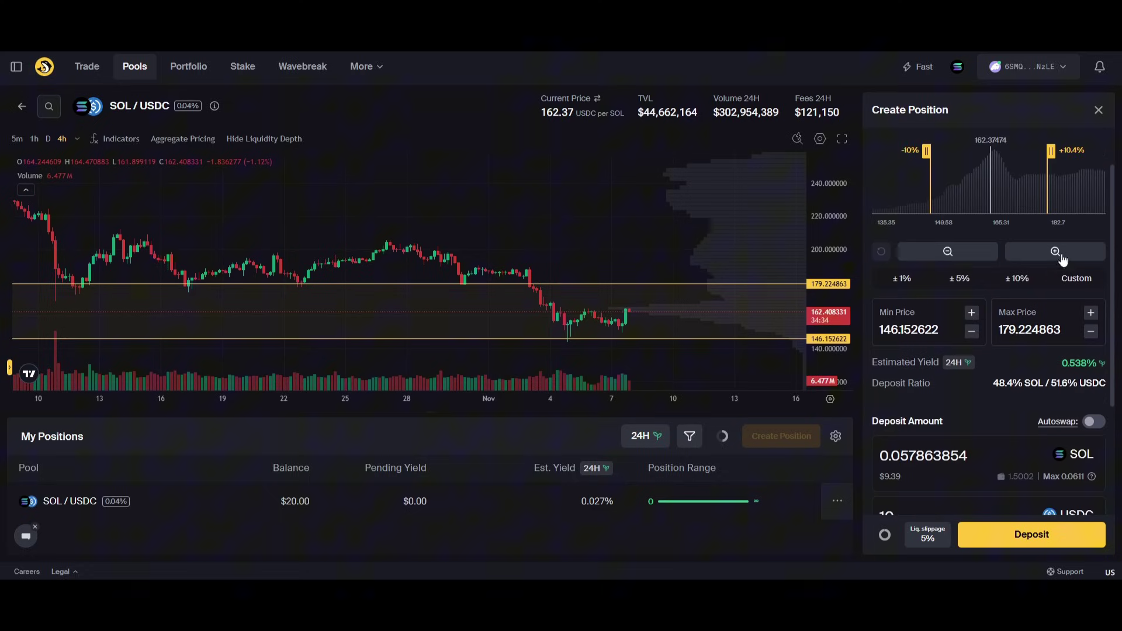
Raise the Max Price step by step to 180.303390.
click(1089, 314)
click(1089, 314)
click(1089, 314)
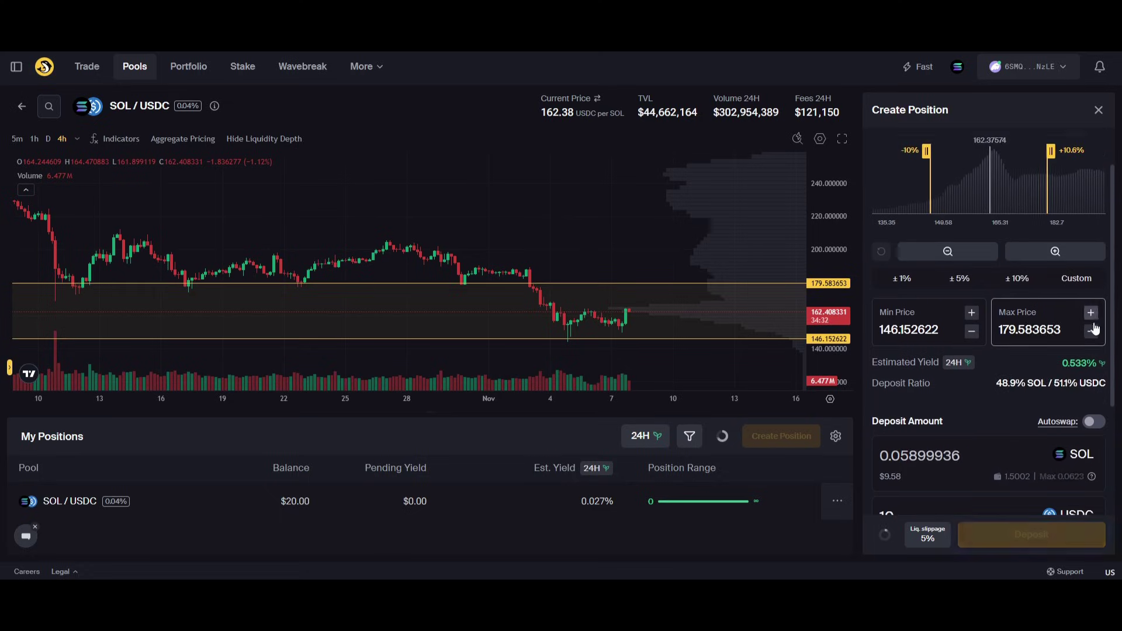
click(1089, 314)
click(1089, 314)
scroll(1092, 327, down, 3)
click(1090, 142)
click(1090, 142)
click(1090, 142)
click(1091, 142)
click(1090, 142)
click(1091, 142)
click(1091, 142)
click(1090, 142)
scroll(956, 377, up, 4)
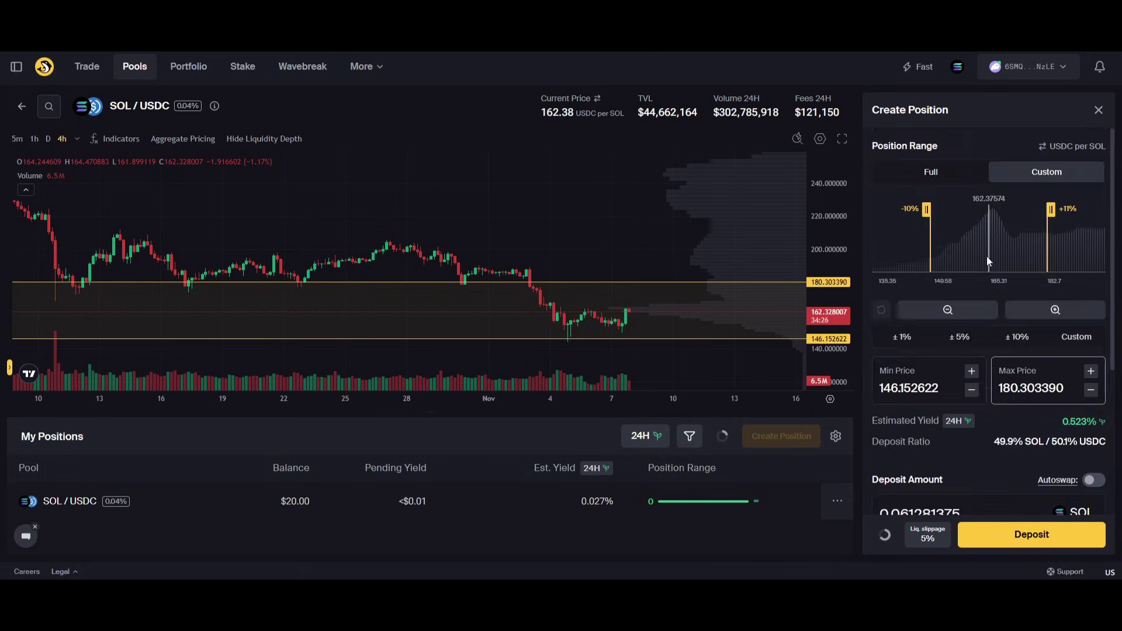
scroll(972, 275, down, 2)
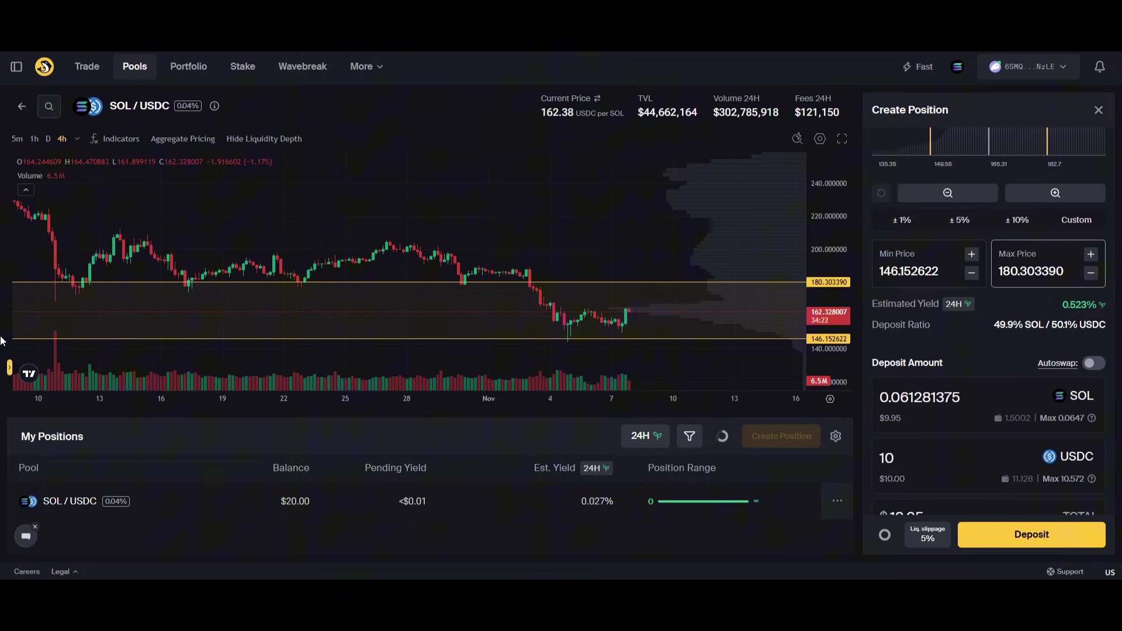
Sketch an upward freehand price path with the chart brush tool.
click(9, 367)
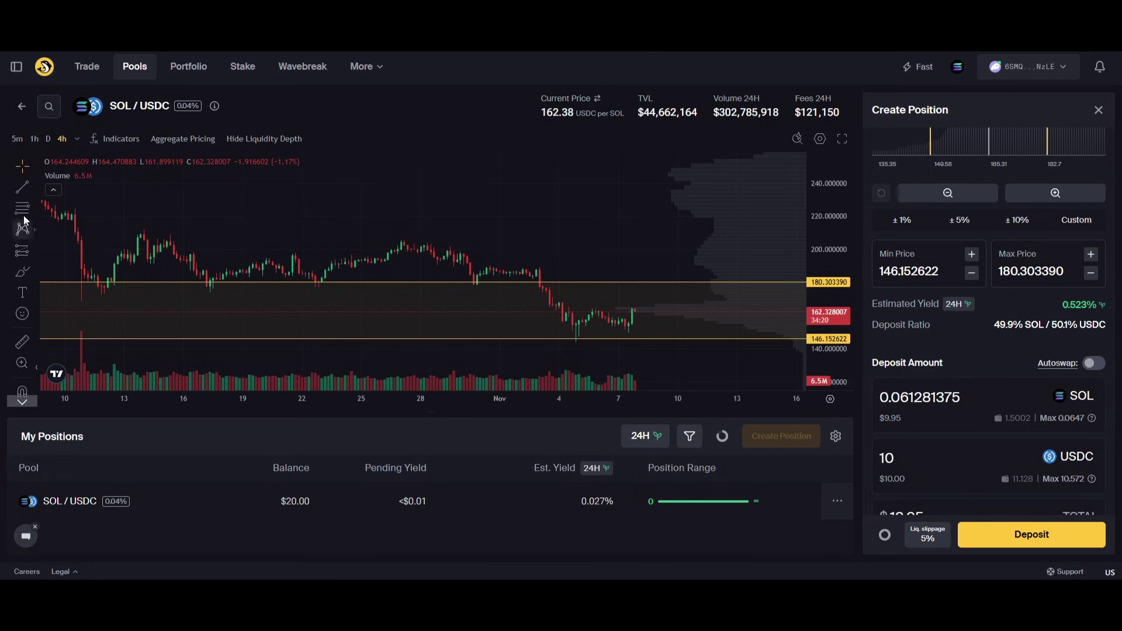
click(23, 271)
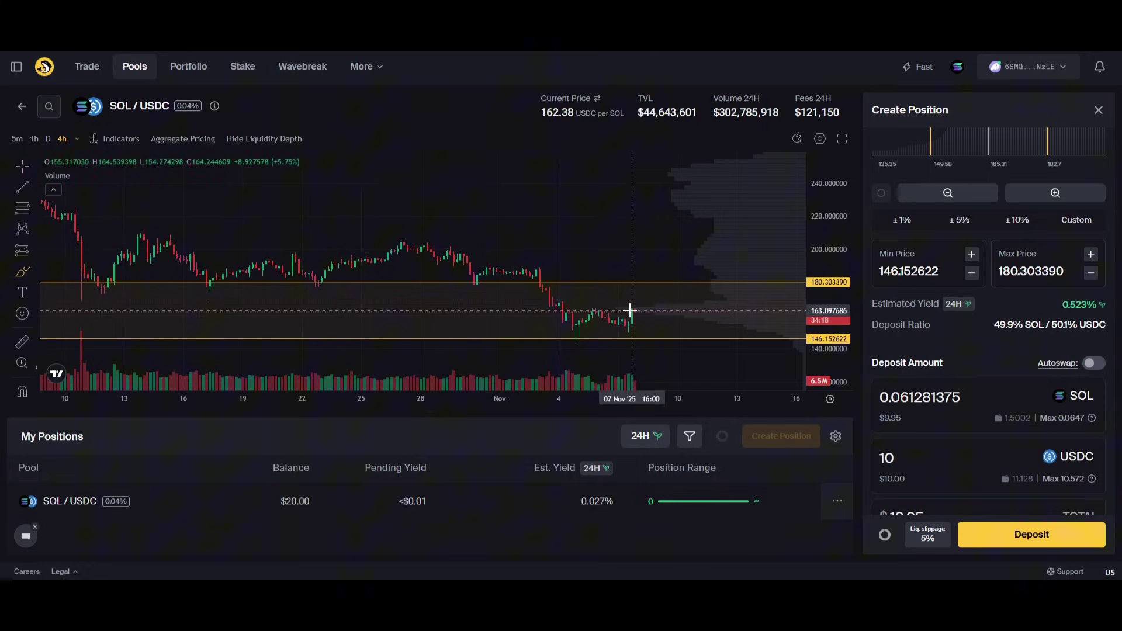
drag(631, 310, 657, 256)
scroll(1007, 408, up, 3)
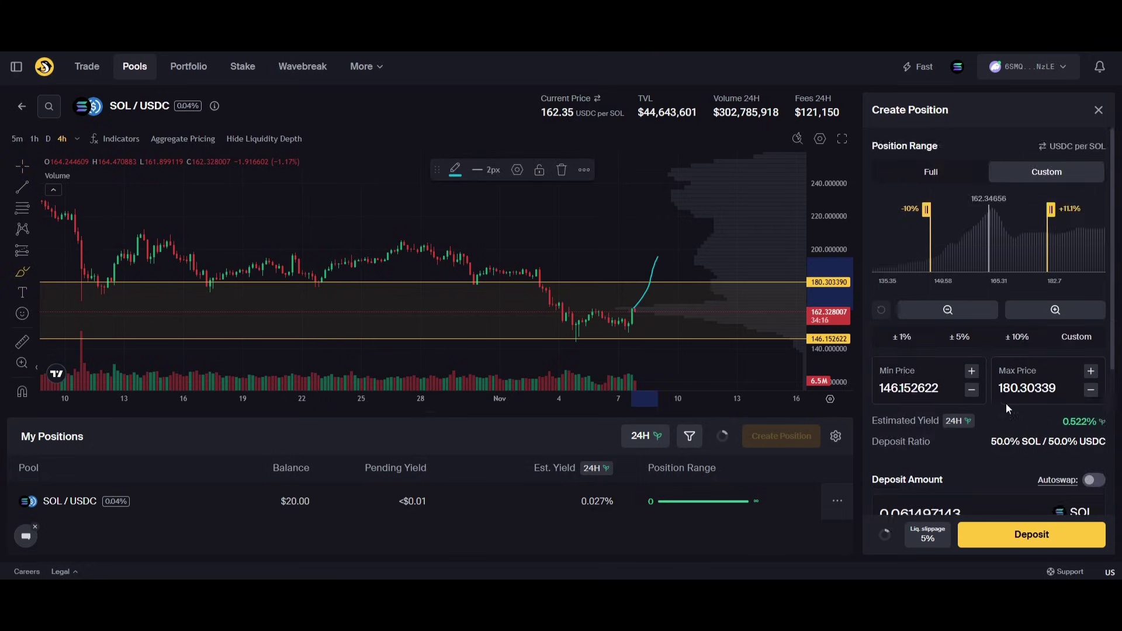
scroll(963, 346, down, 4)
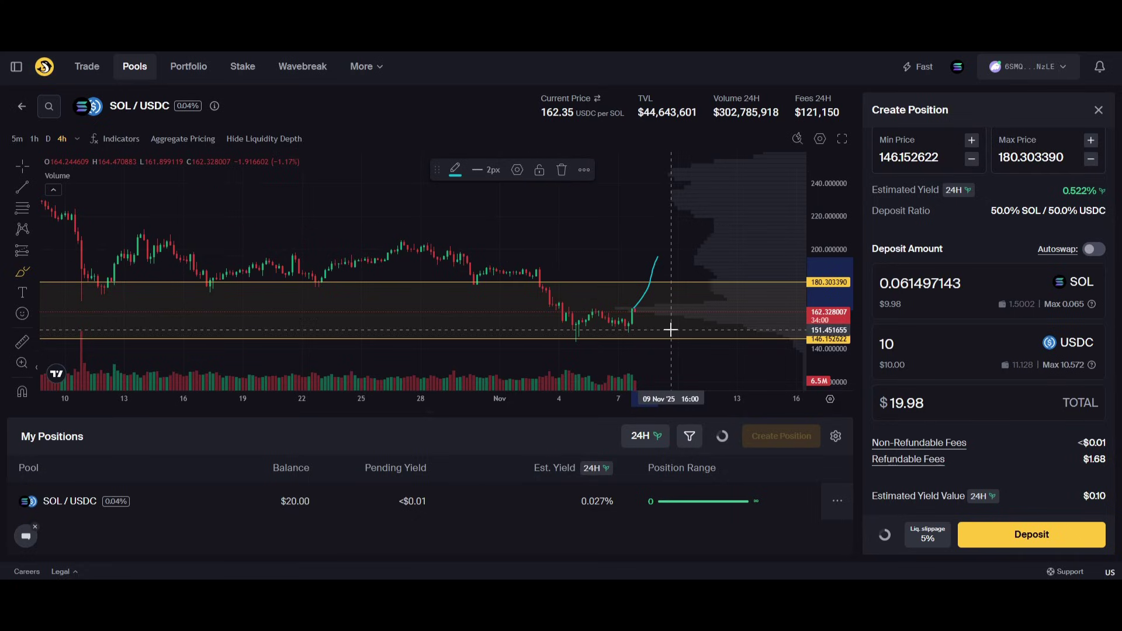
Sketch a downward price path below the range bottom, then delete it.
drag(635, 310, 668, 351)
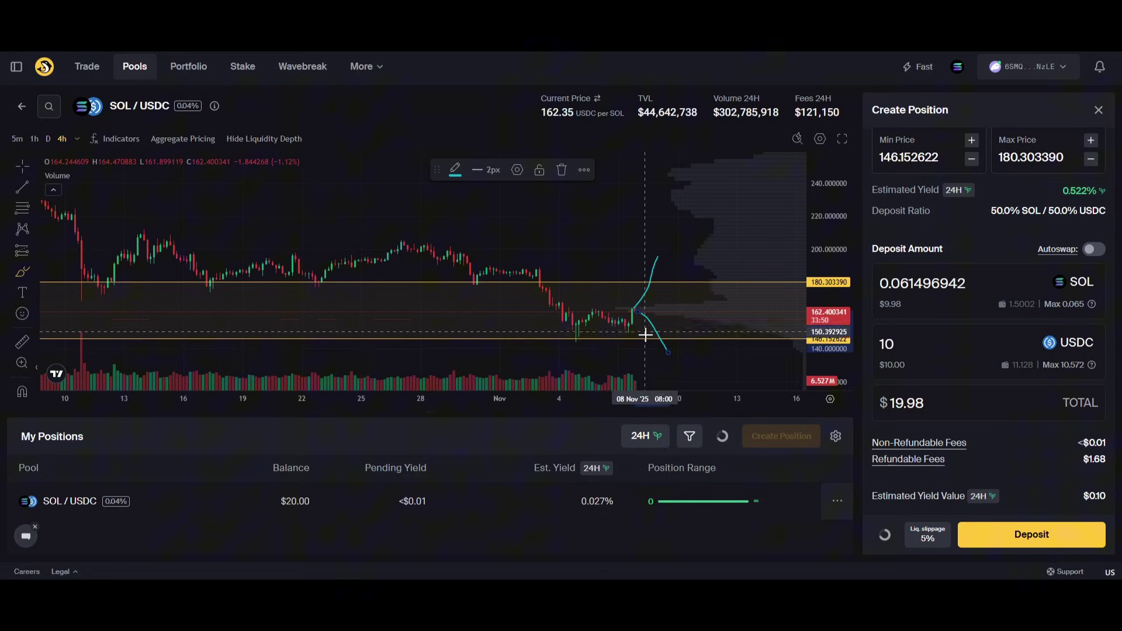
drag(666, 345, 668, 352)
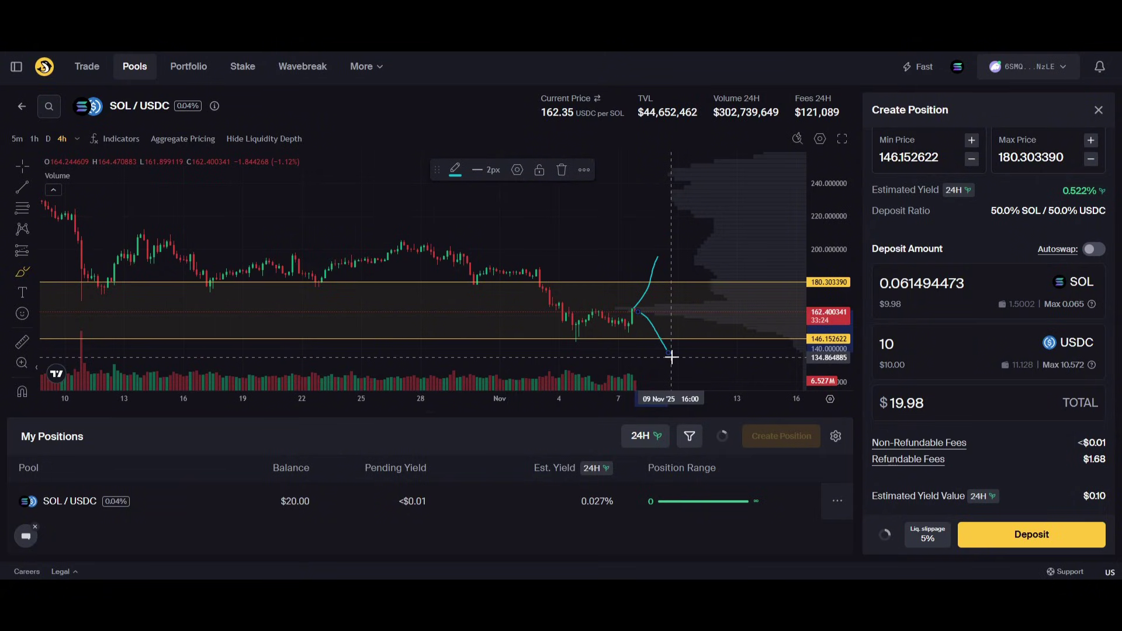
click(562, 173)
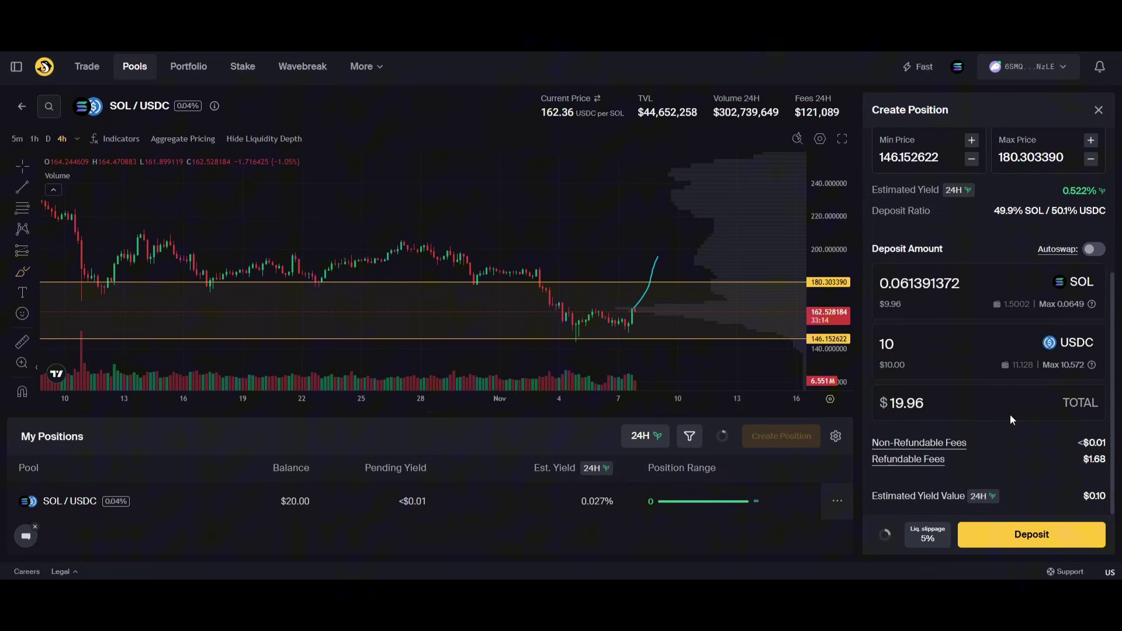
Compare yields for ±10% (0.522%) and ±5% (1.078%) ranges, then return to ±10%.
scroll(1022, 225, up, 4)
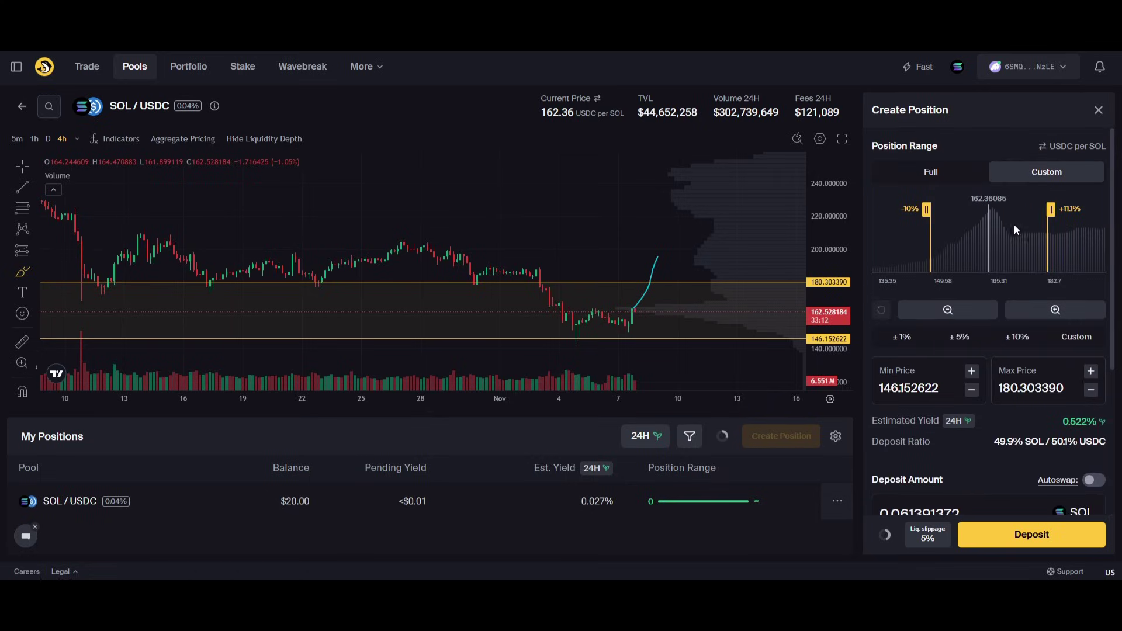
drag(1059, 419, 1097, 419)
click(1051, 425)
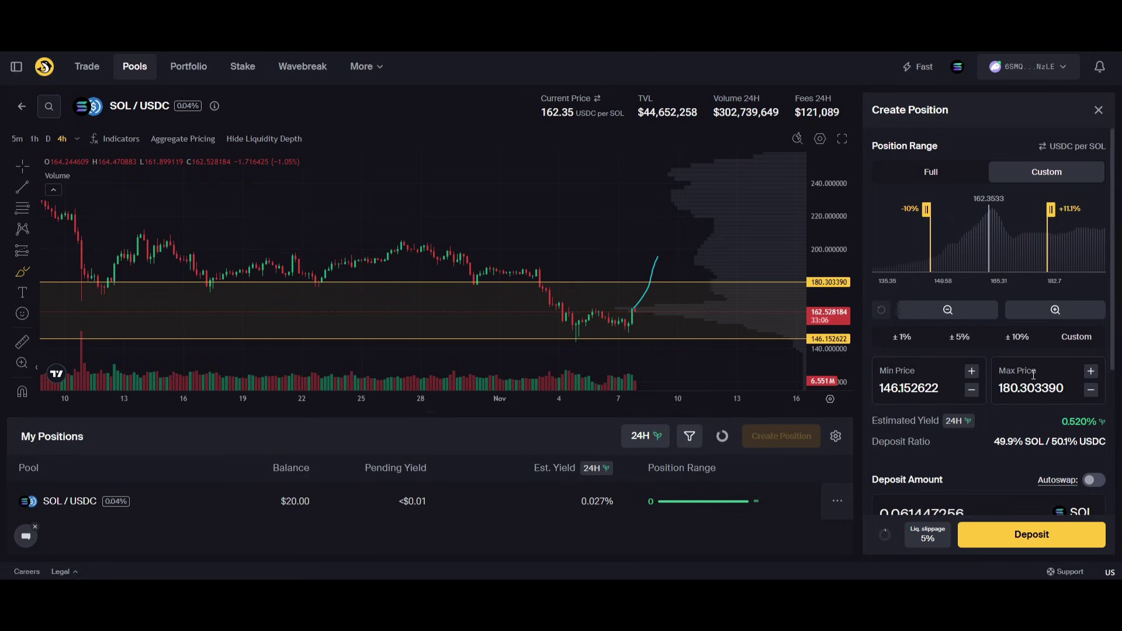
click(958, 345)
drag(1064, 422, 1098, 416)
click(1040, 433)
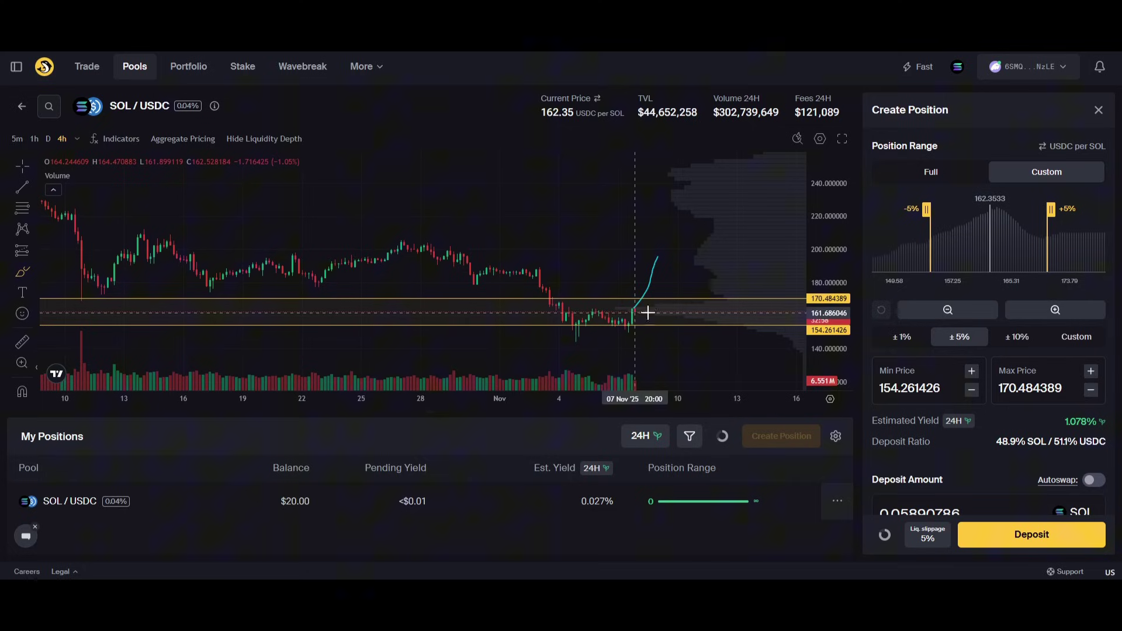
click(1027, 337)
scroll(1031, 351, down, 5)
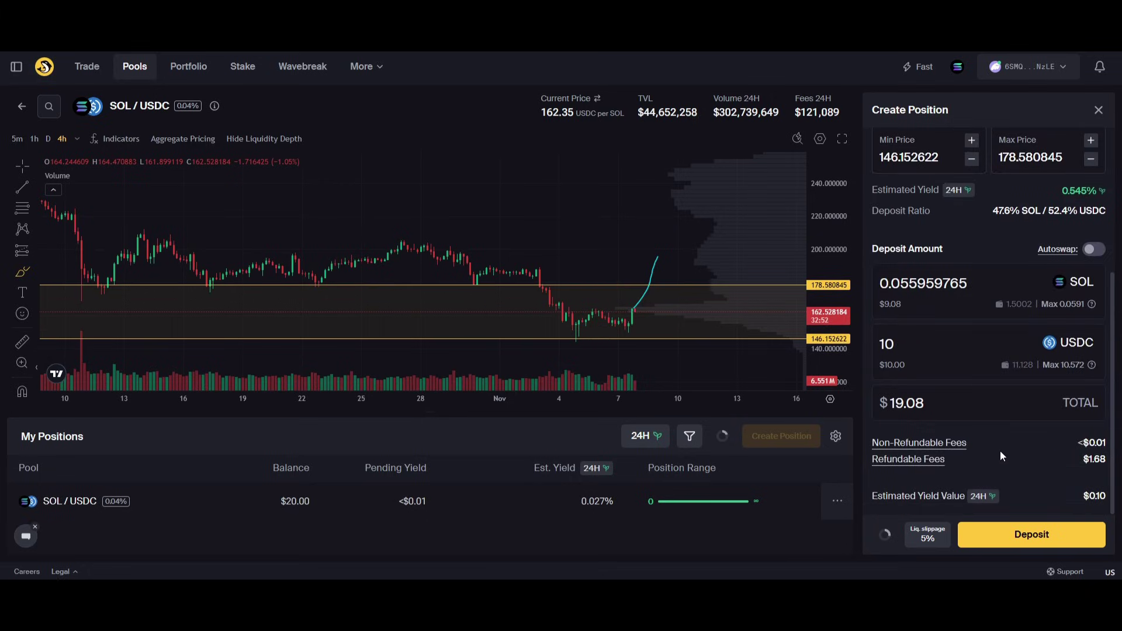
scroll(1049, 238, up, 2)
Raise the Max Price step by step back to 180.303390.
click(1090, 200)
click(1090, 200)
click(1090, 199)
click(1090, 199)
click(1090, 200)
click(1090, 200)
click(1090, 199)
click(1090, 200)
click(1090, 200)
click(1090, 200)
click(1090, 199)
click(1090, 199)
click(1090, 199)
click(1090, 200)
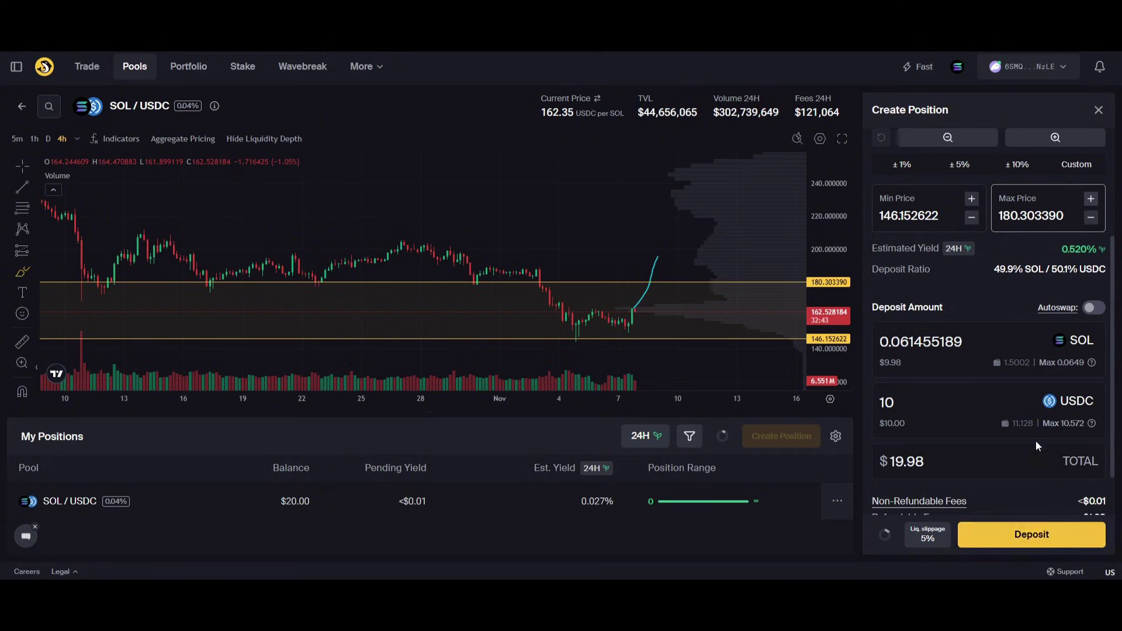
Deposit the ranged position, approve it in the wallet, and open Portfolio.
click(1031, 533)
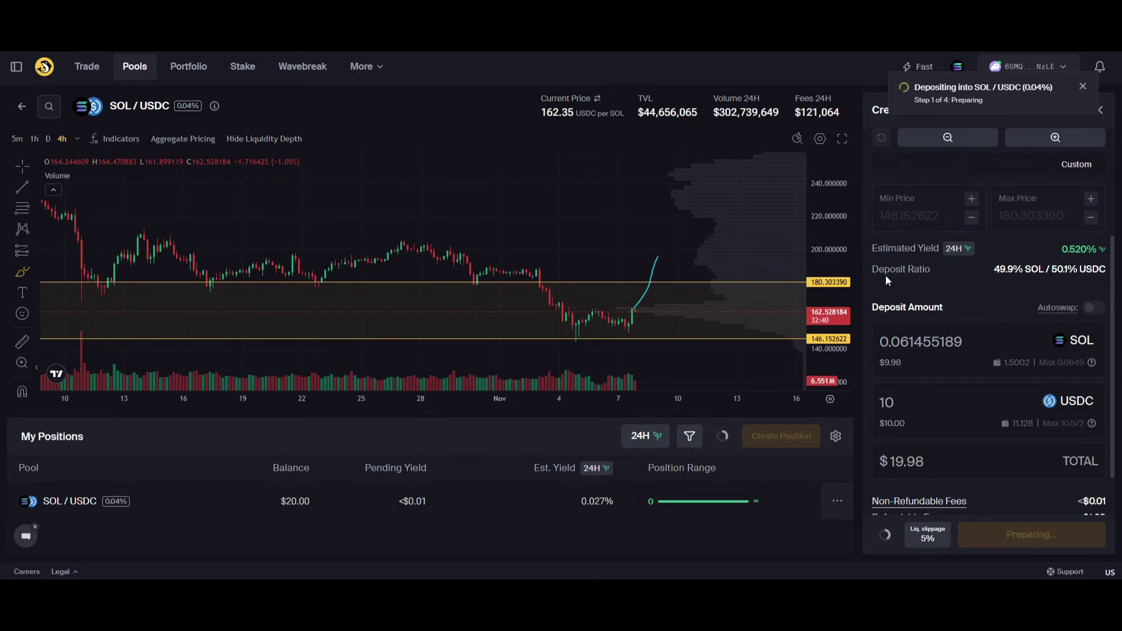
click(1063, 314)
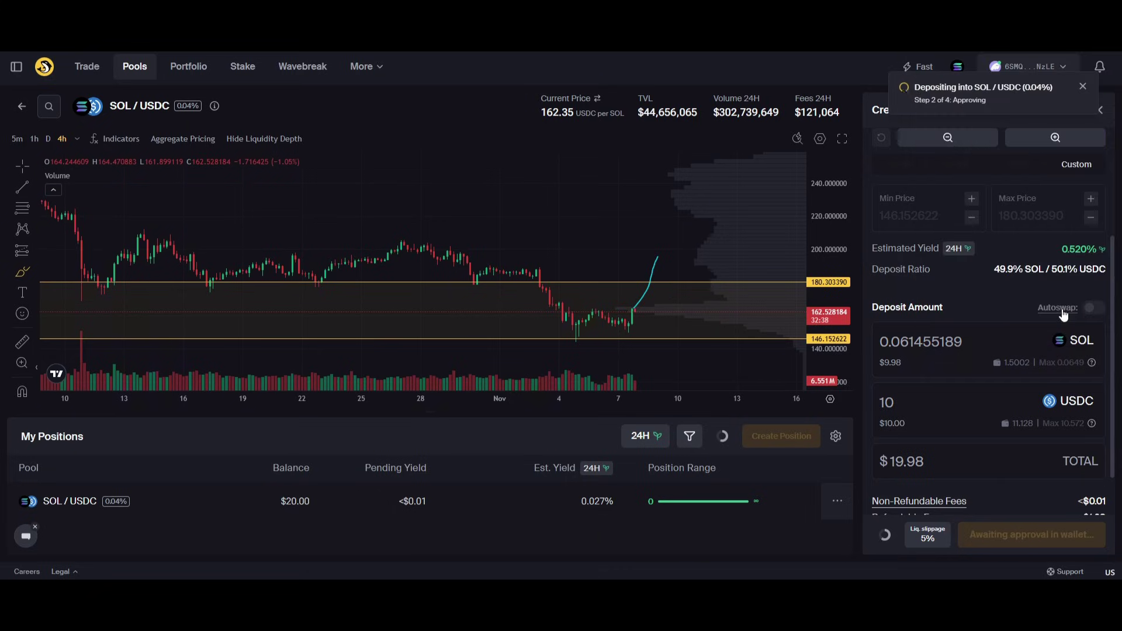
click(200, 71)
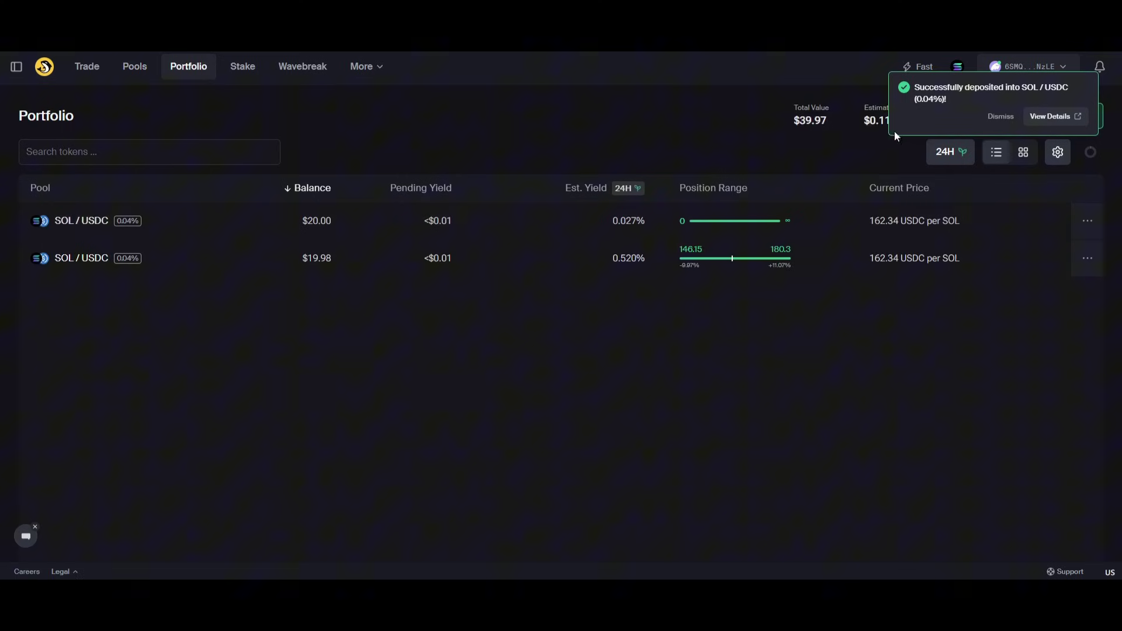
click(1000, 118)
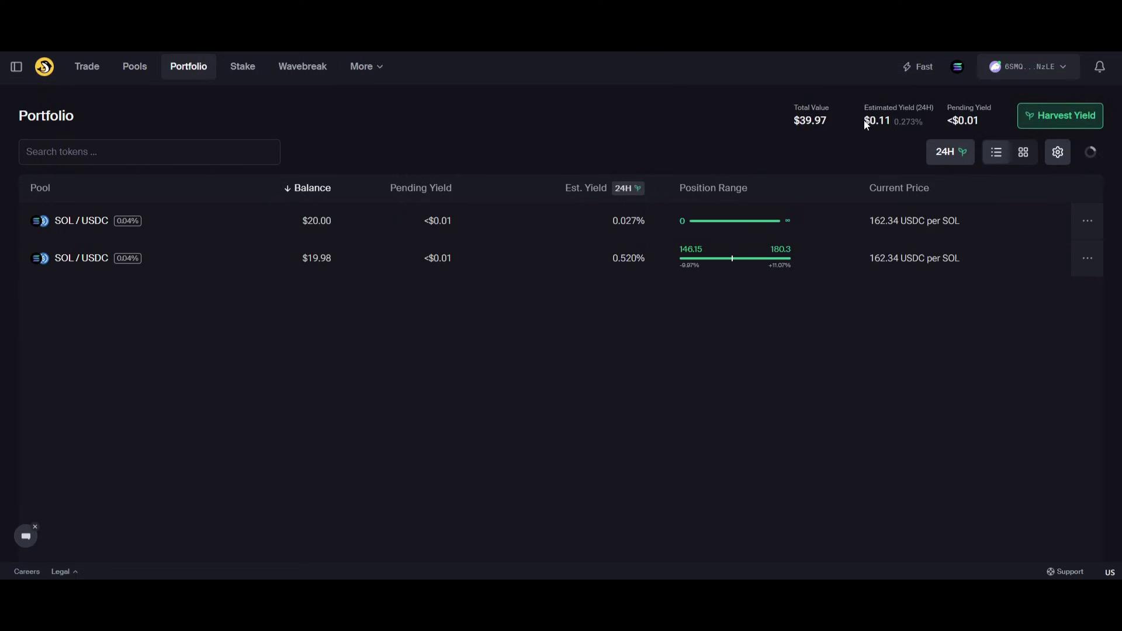
Review the Portfolio's 0.273% estimated yield and $39.97 total value.
drag(866, 125, 930, 129)
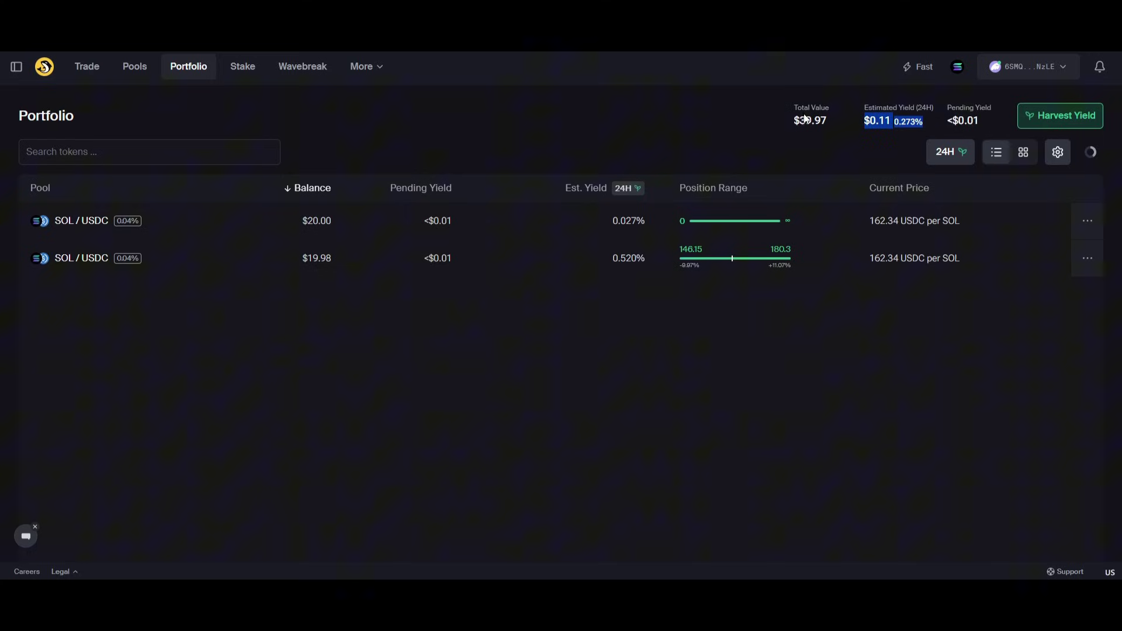
click(678, 124)
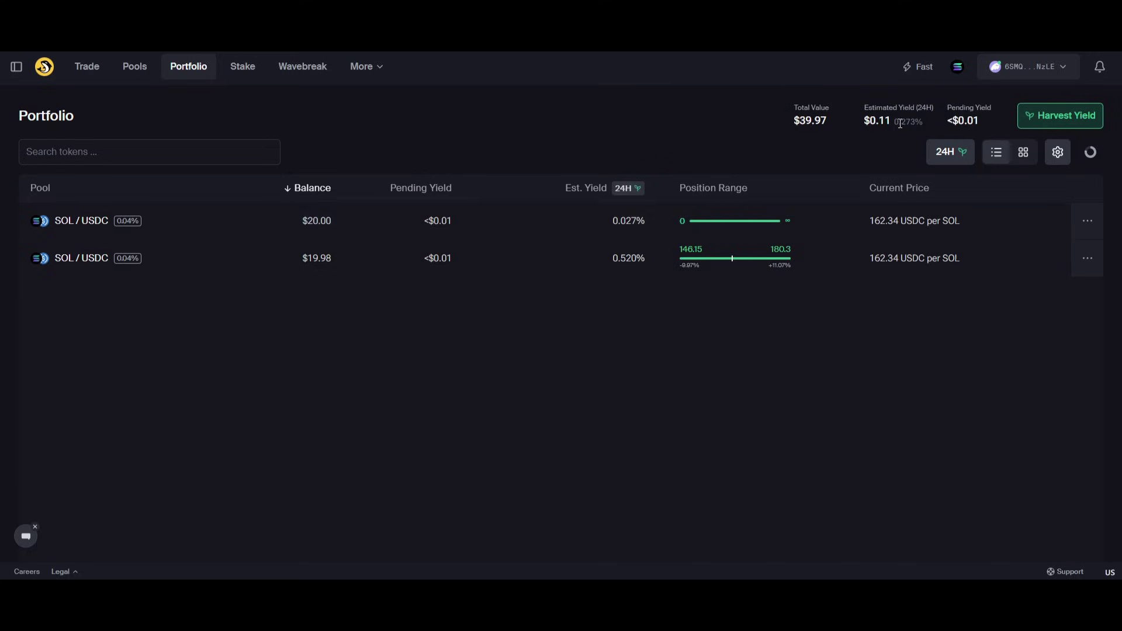
drag(894, 124, 931, 125)
click(932, 125)
mouse_move(965, 125)
drag(800, 119, 843, 117)
click(841, 118)
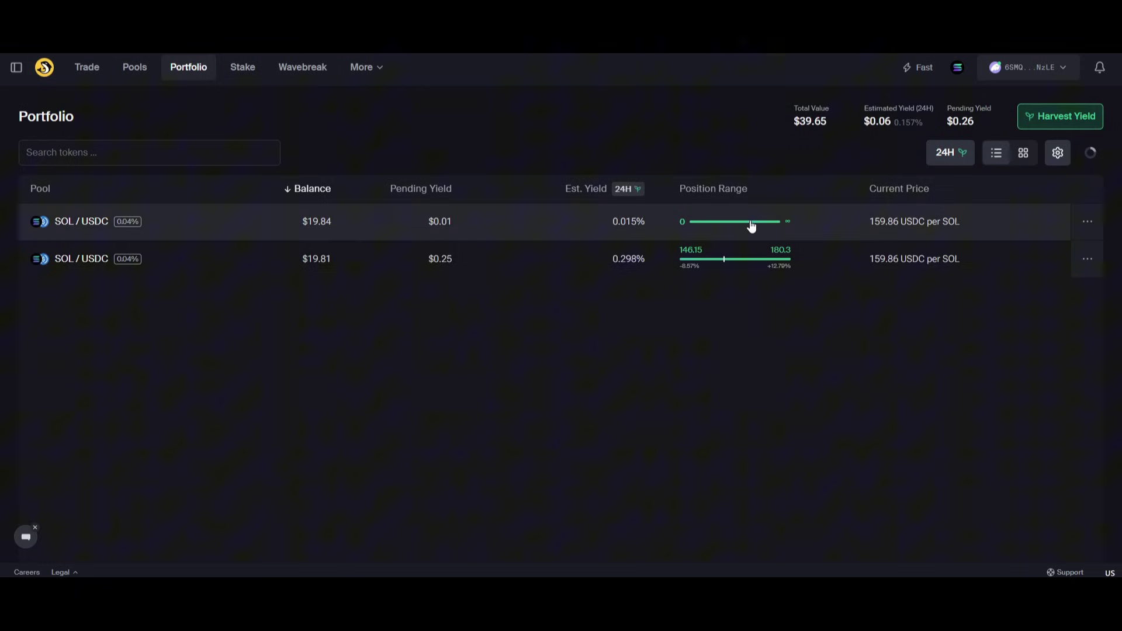
mouse_move(320, 230)
mouse_move(330, 266)
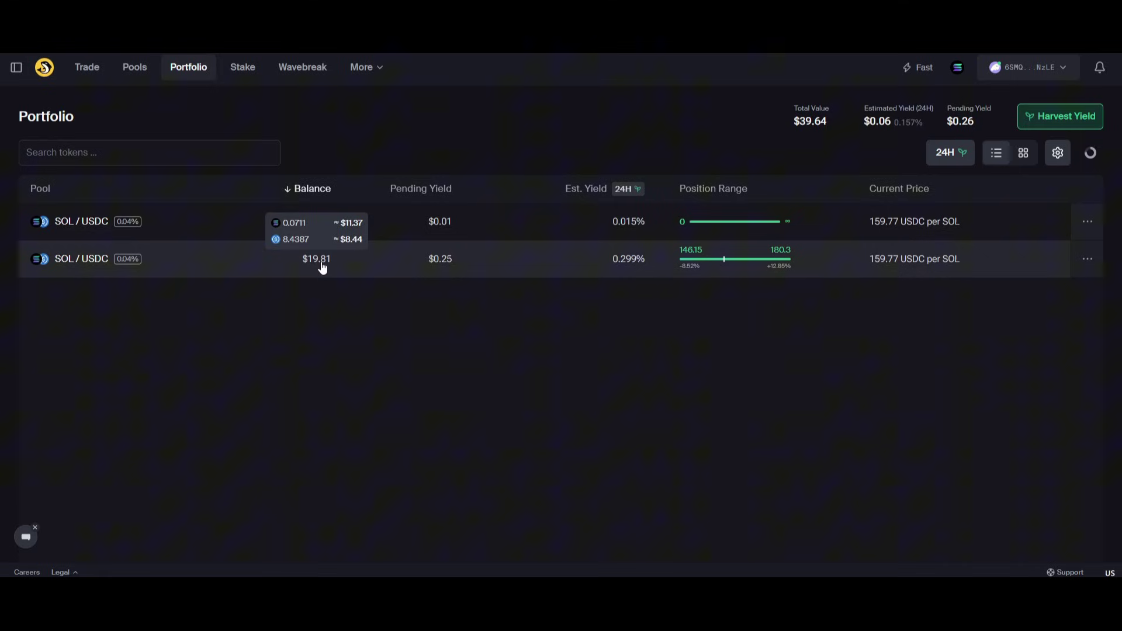
mouse_move(446, 226)
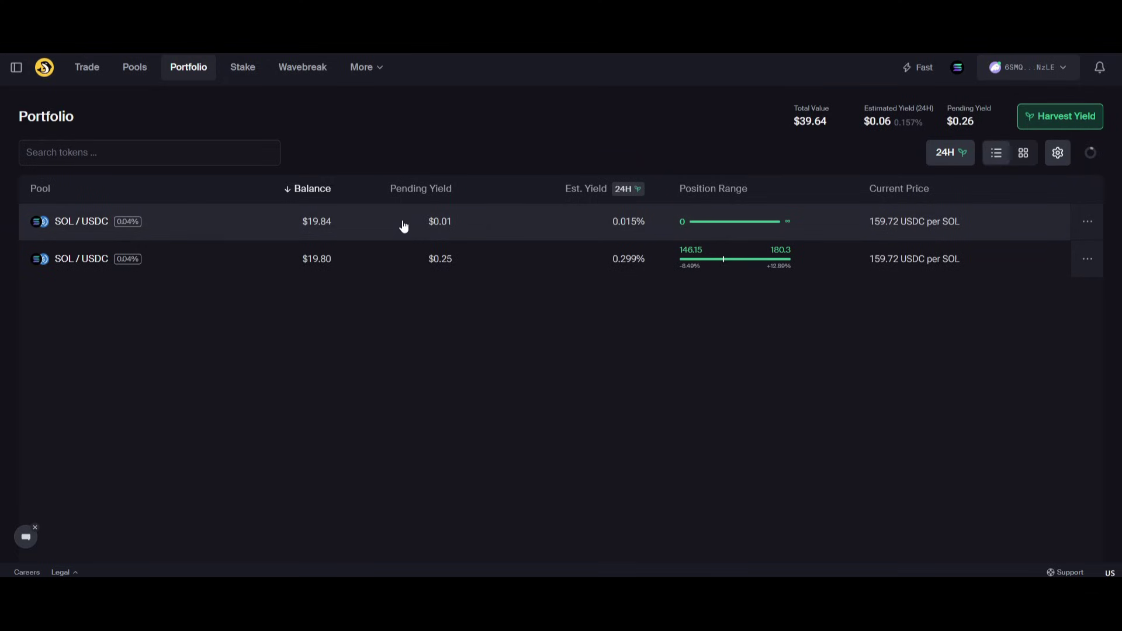
mouse_move(326, 221)
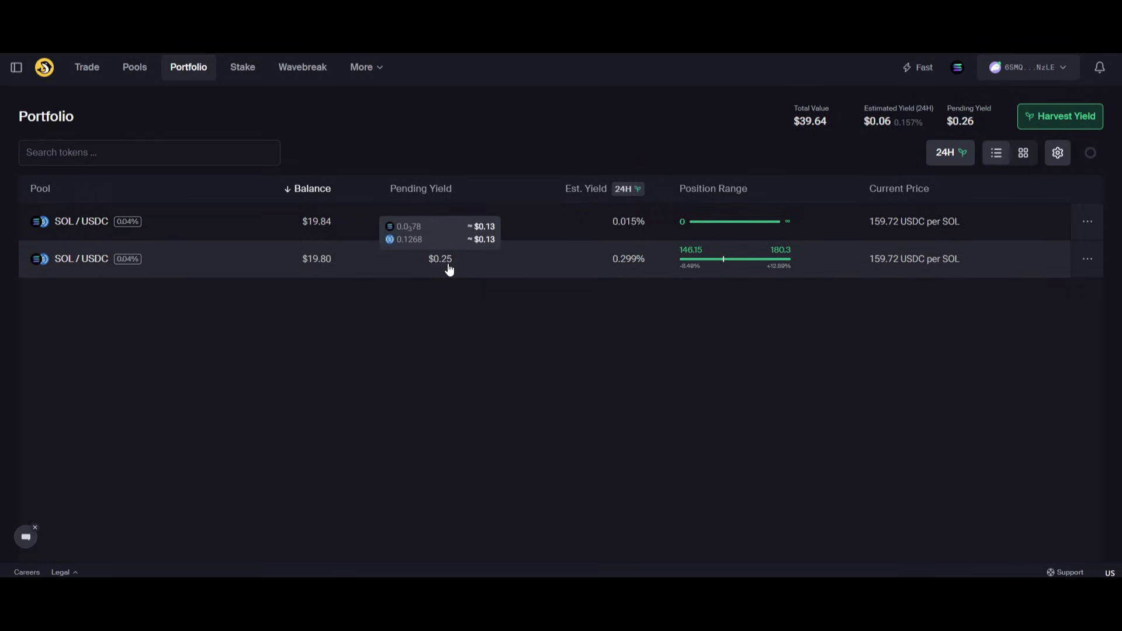
Harvest the $0.25 pending yield from the concentrated SOL/USDC position and approve it in the wallet.
mouse_move(446, 268)
click(447, 270)
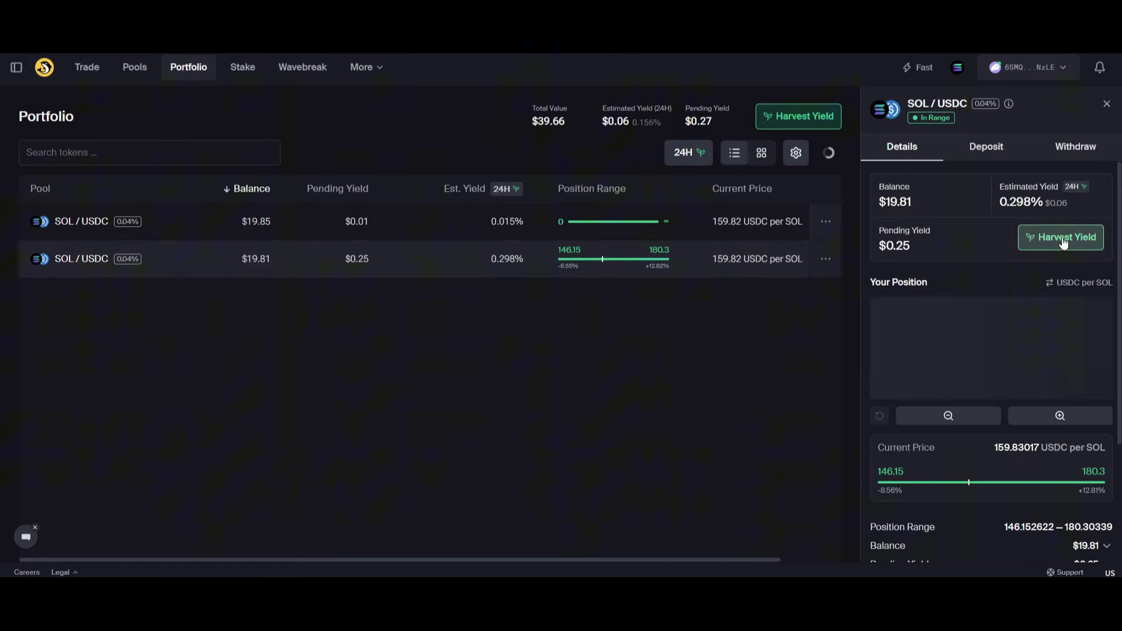
click(1061, 236)
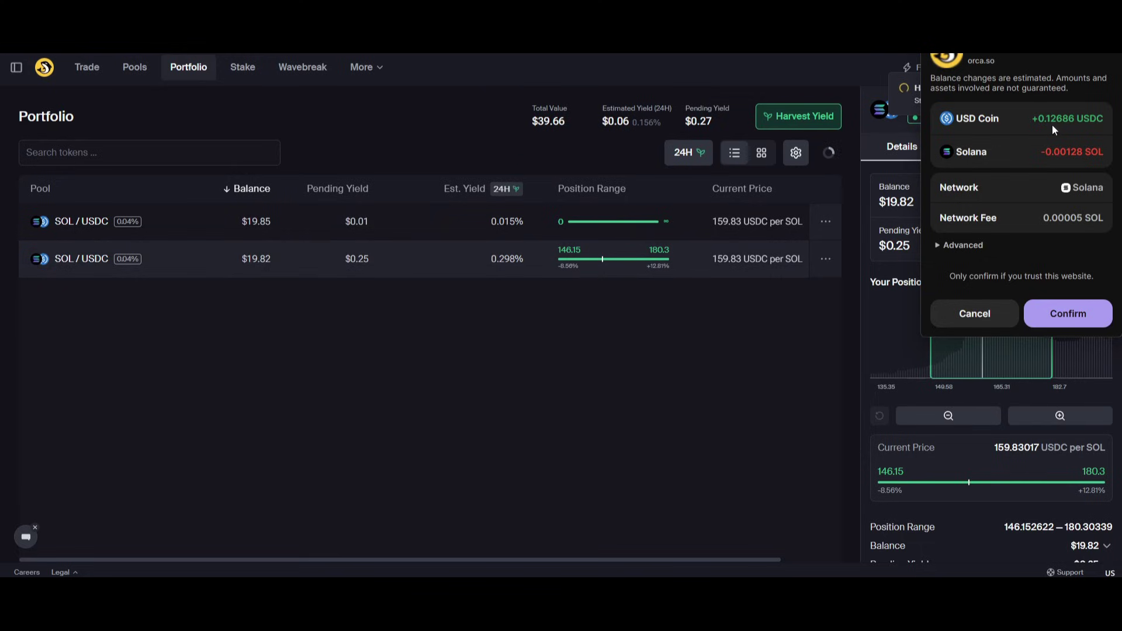
click(1076, 319)
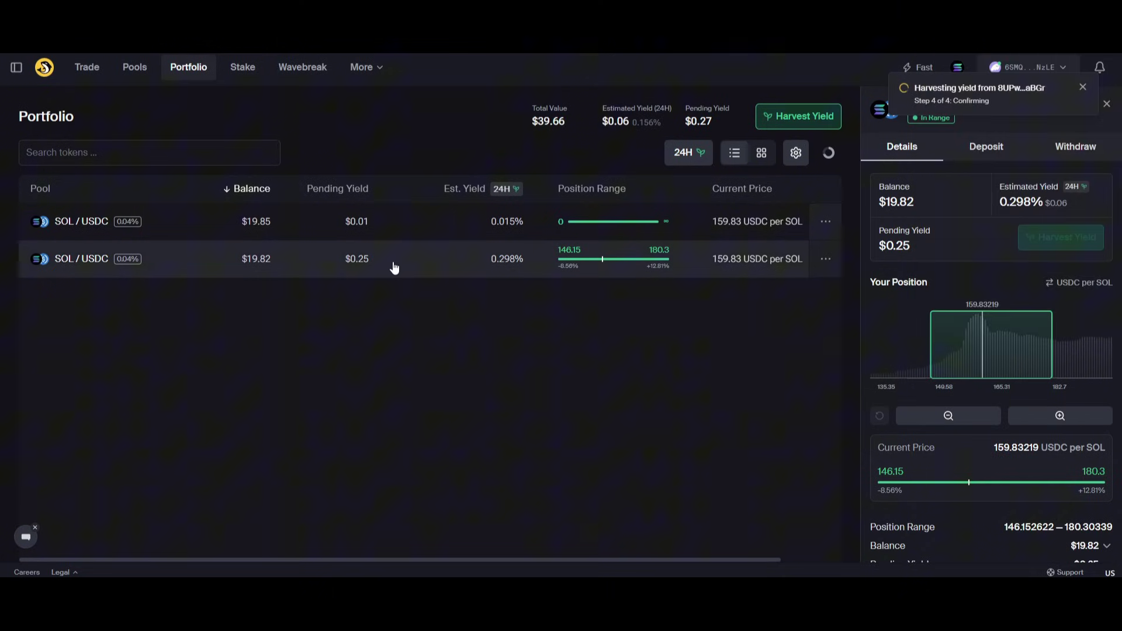
Deposit 0.05 USDC plus about 0.000418 SOL back into the concentrated position and approve it.
click(984, 146)
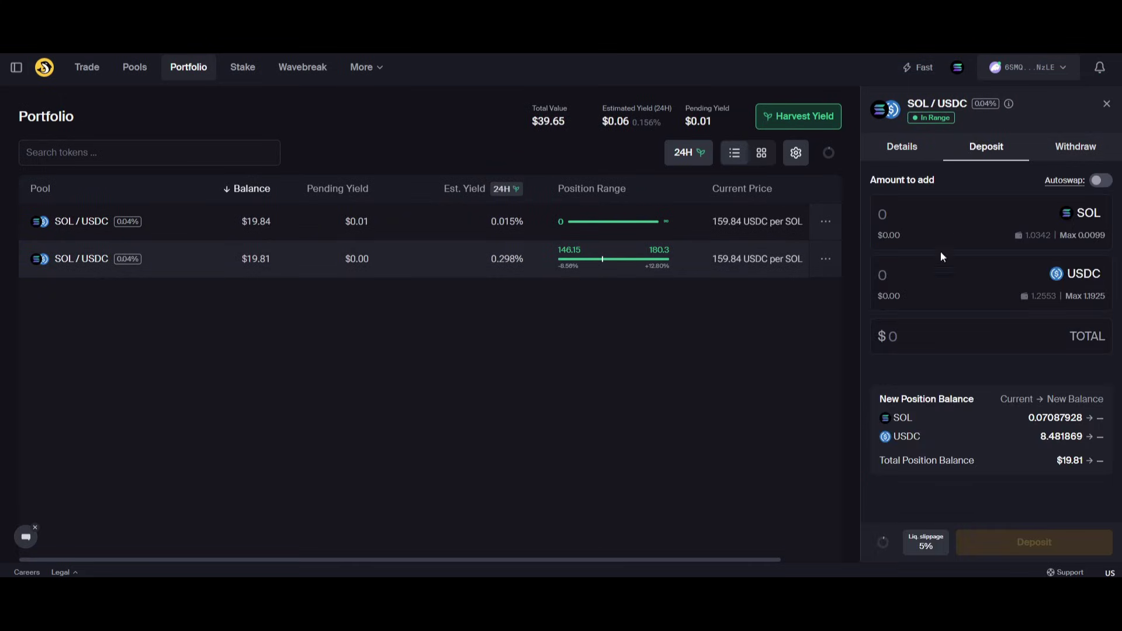
click(933, 282)
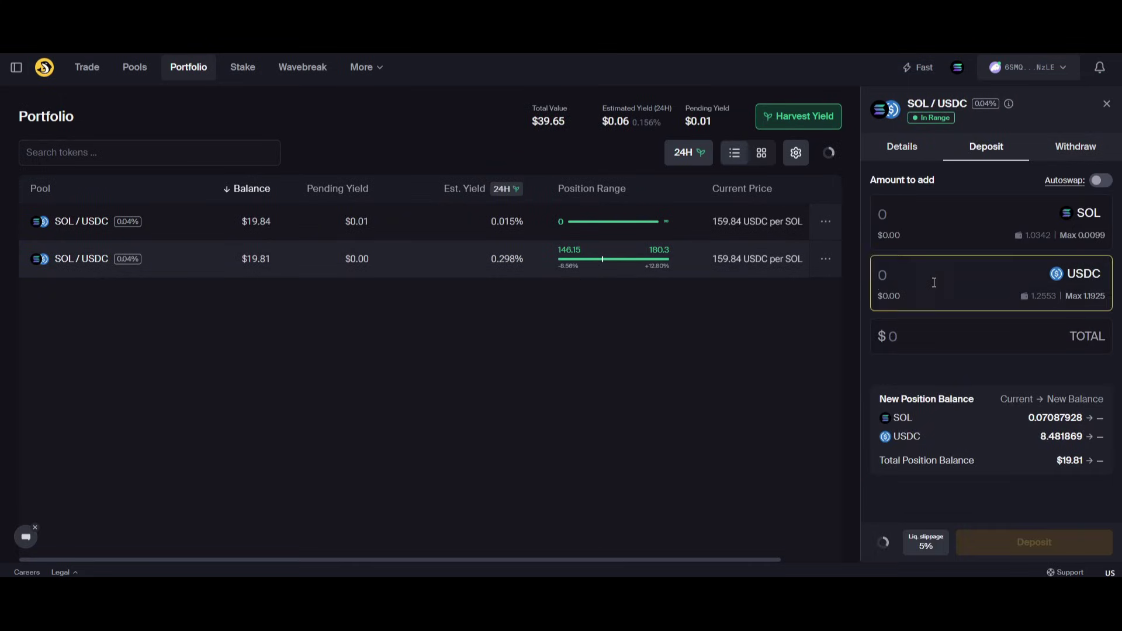
text(0.05)
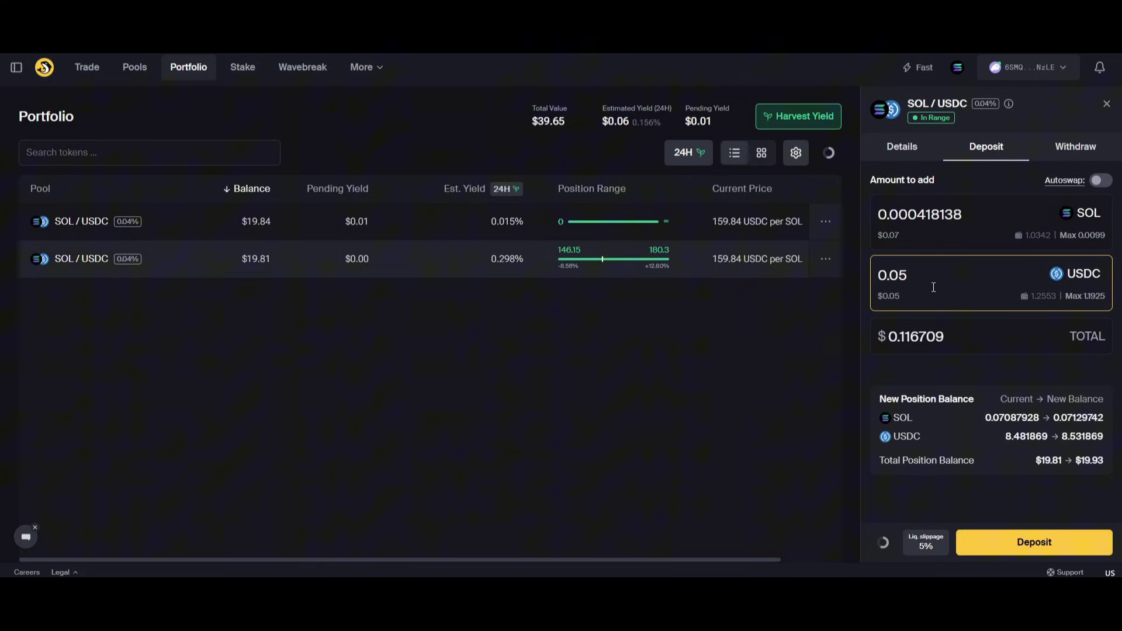
click(1026, 543)
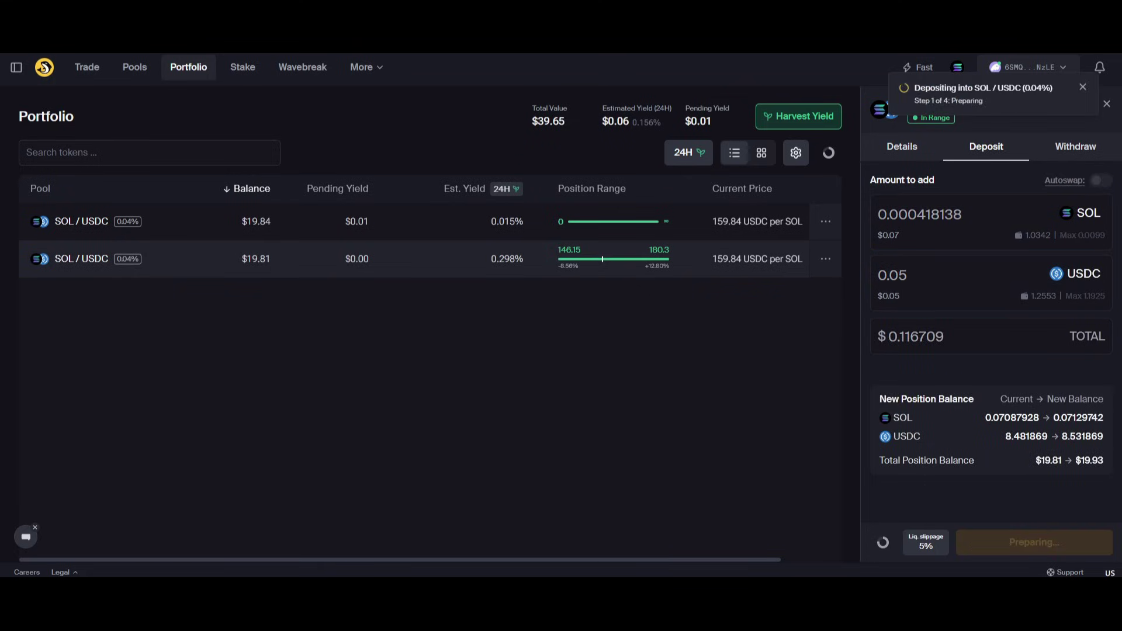
click(1069, 313)
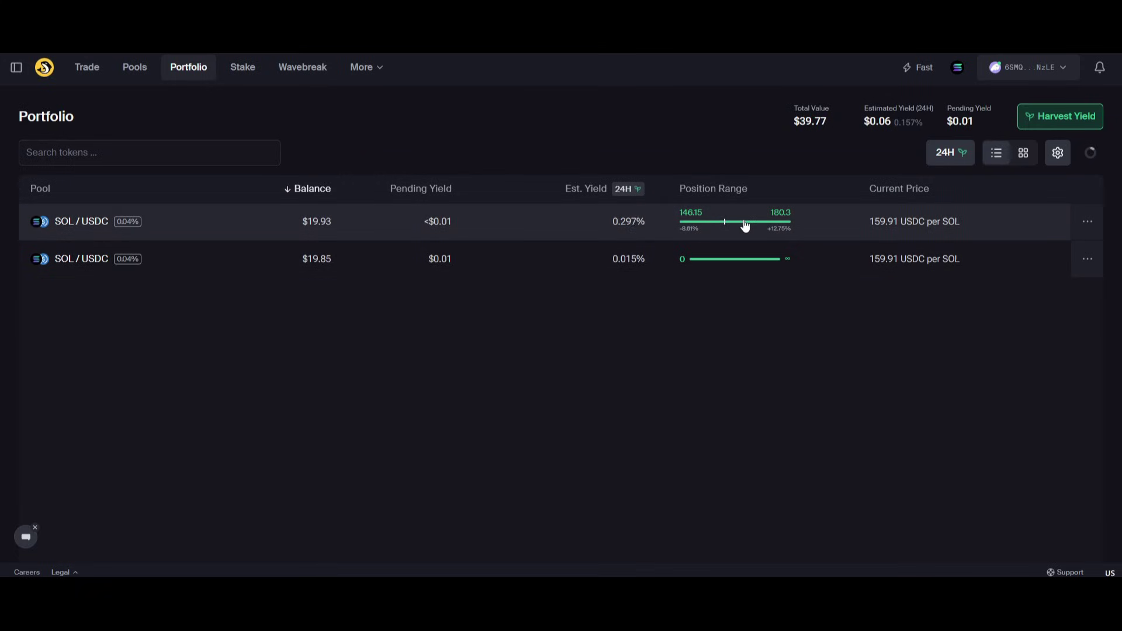
mouse_move(321, 230)
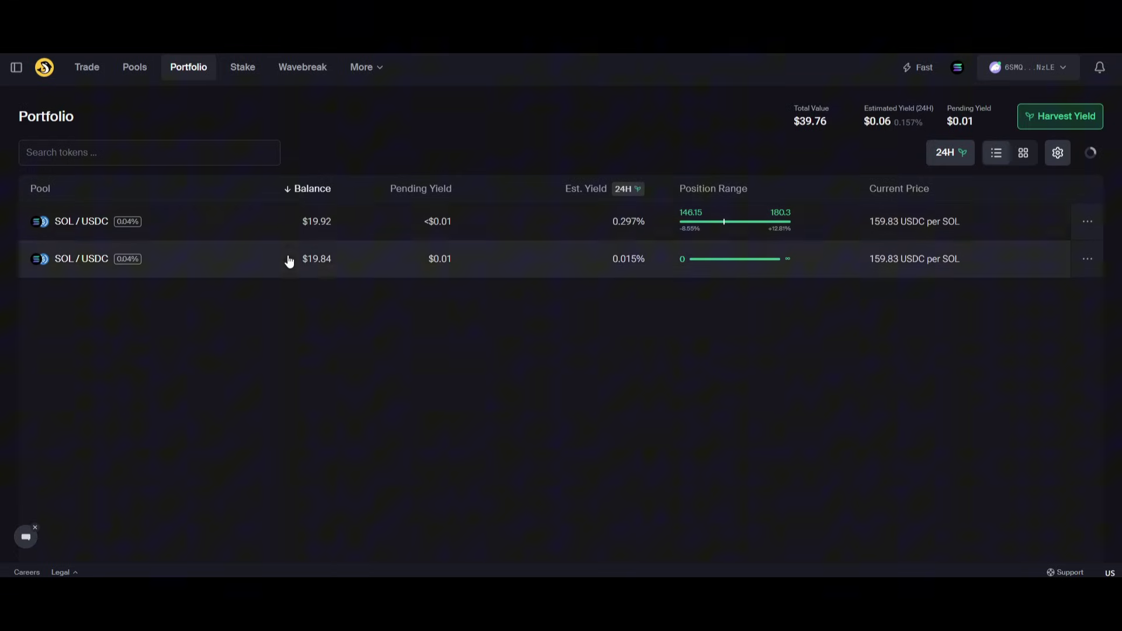
mouse_move(321, 262)
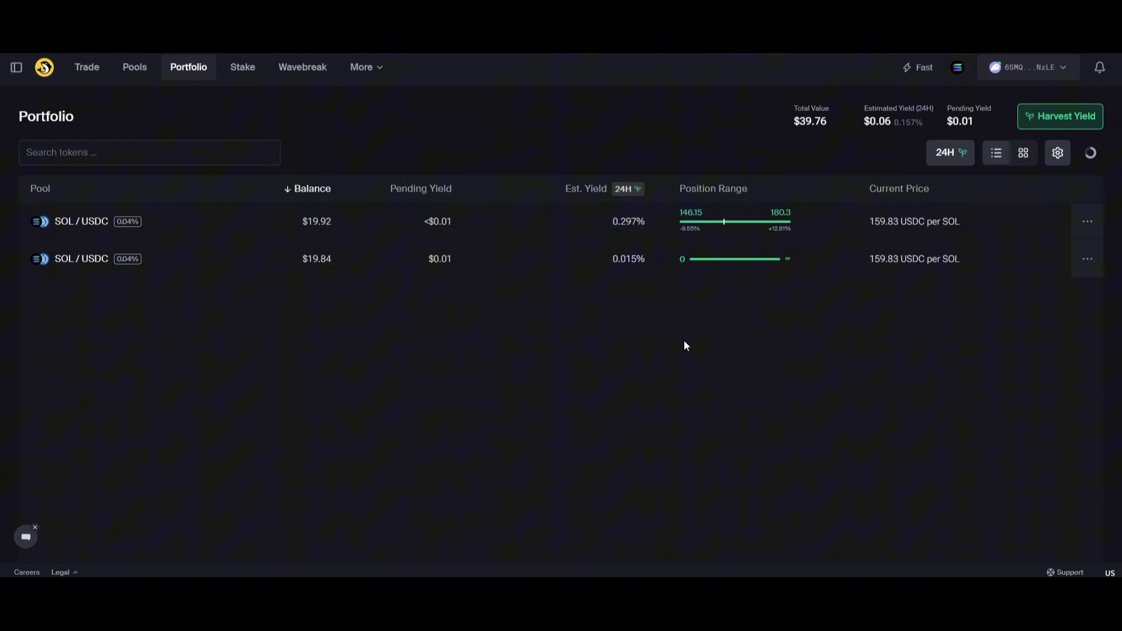